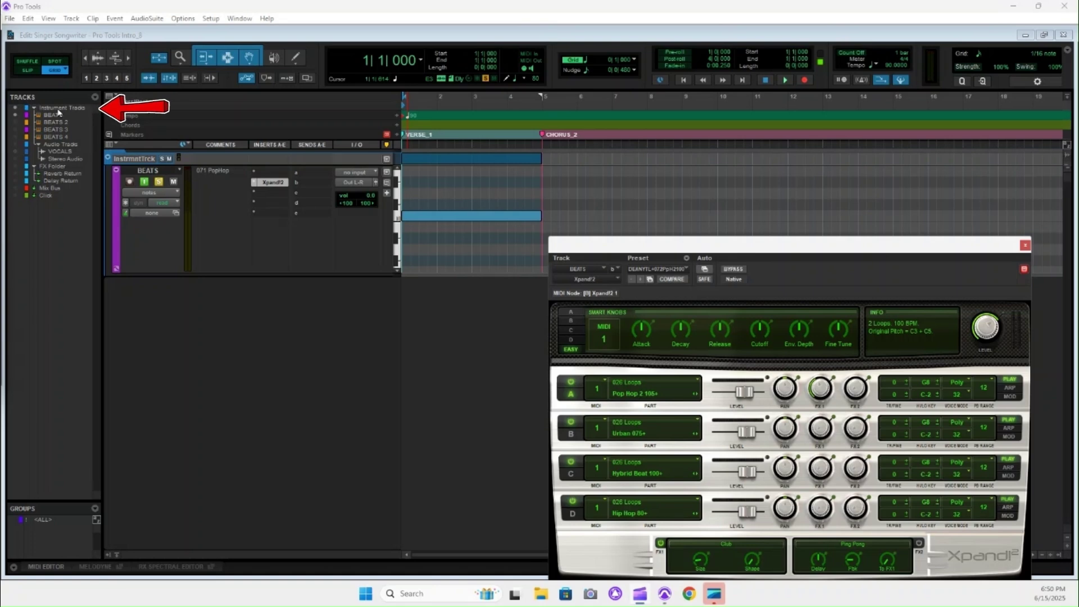
Select the BEATS track in the Instrument Tracks folder, and close and reopen its Xpand!2 plug-in window
left_click(59, 109)
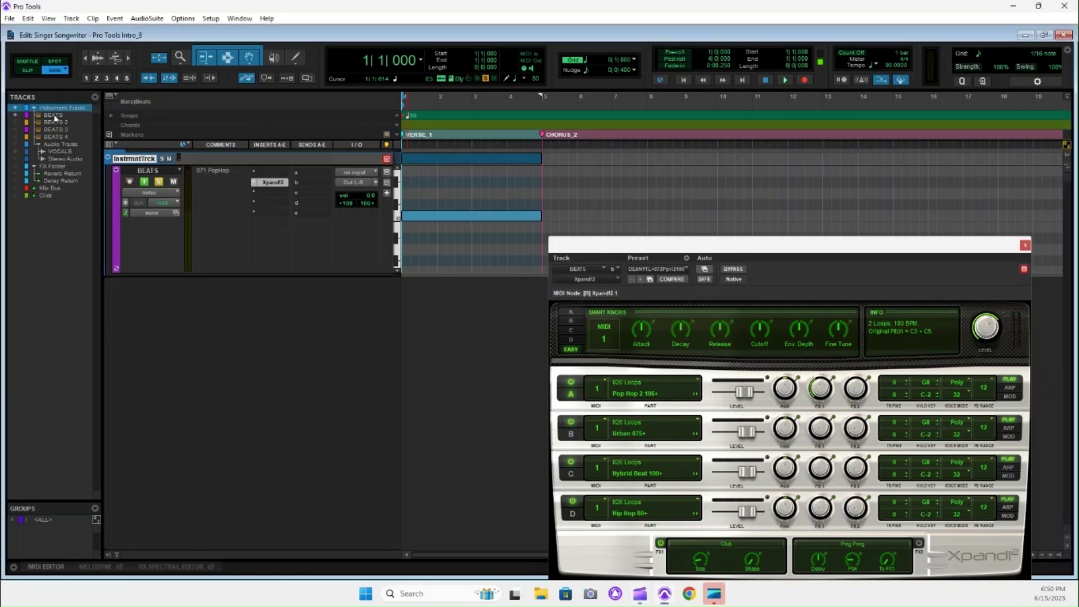
left_click(53, 115)
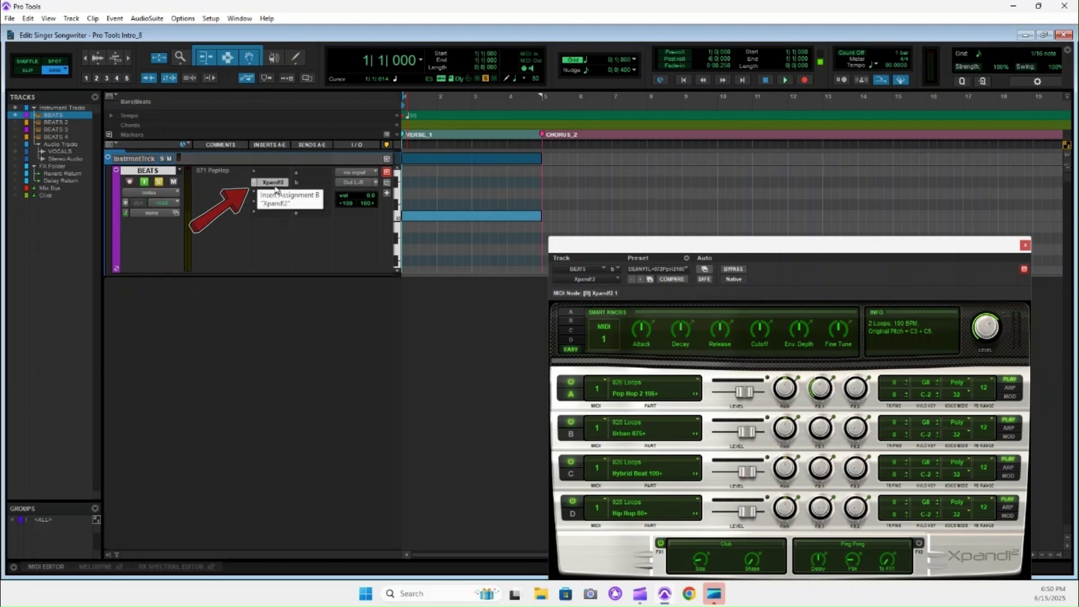
left_click(274, 183)
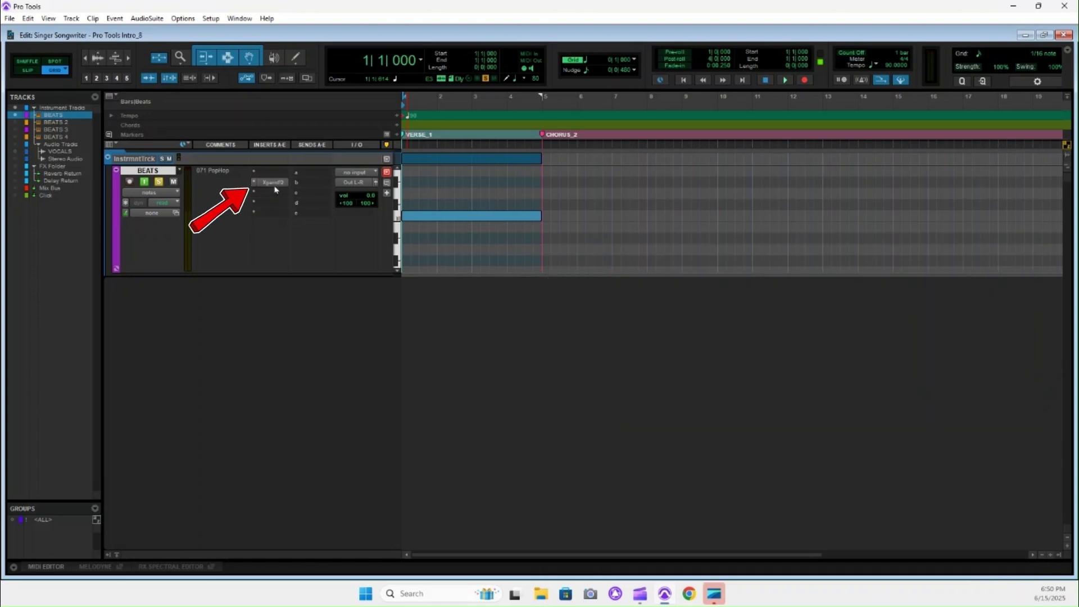
left_click(278, 182)
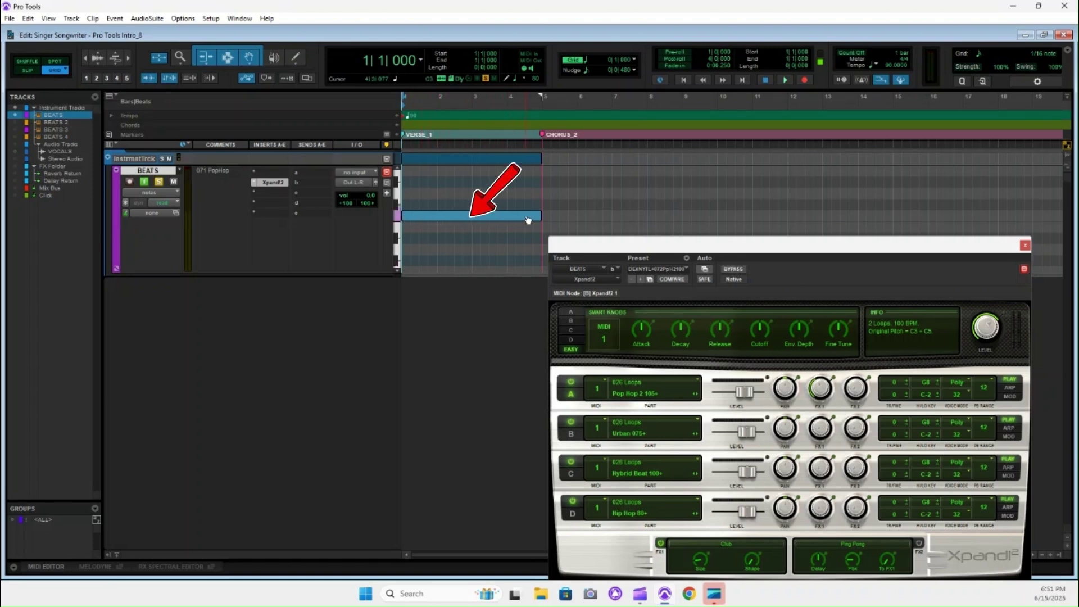
Load the saved Xpand!2 preset "DEAN YTL +072 Pop Hop2 100" on the BEATS track
left_click(686, 270)
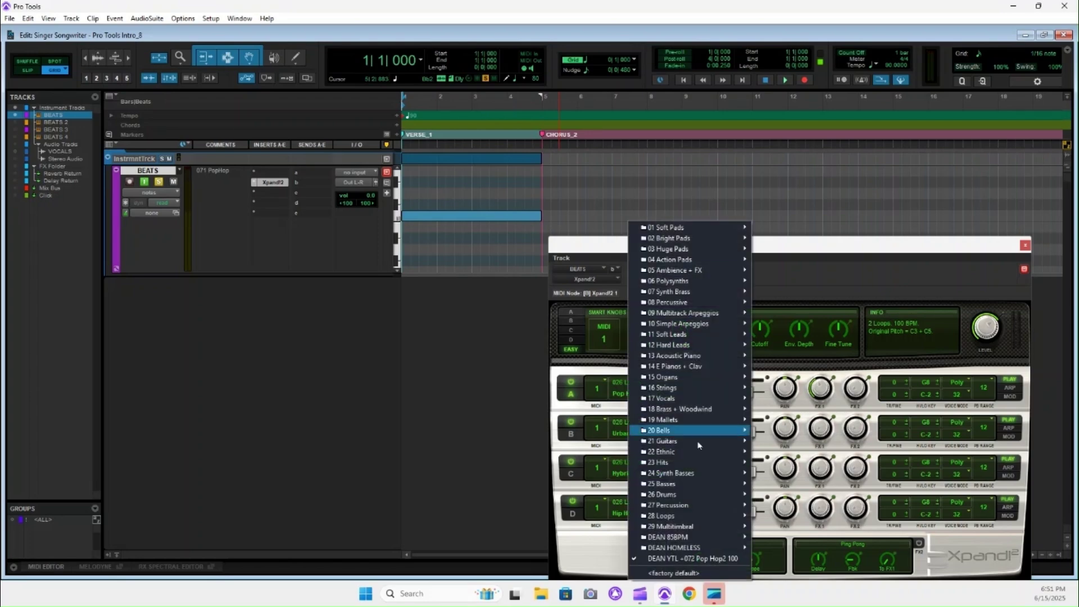
mouse_move(700, 521)
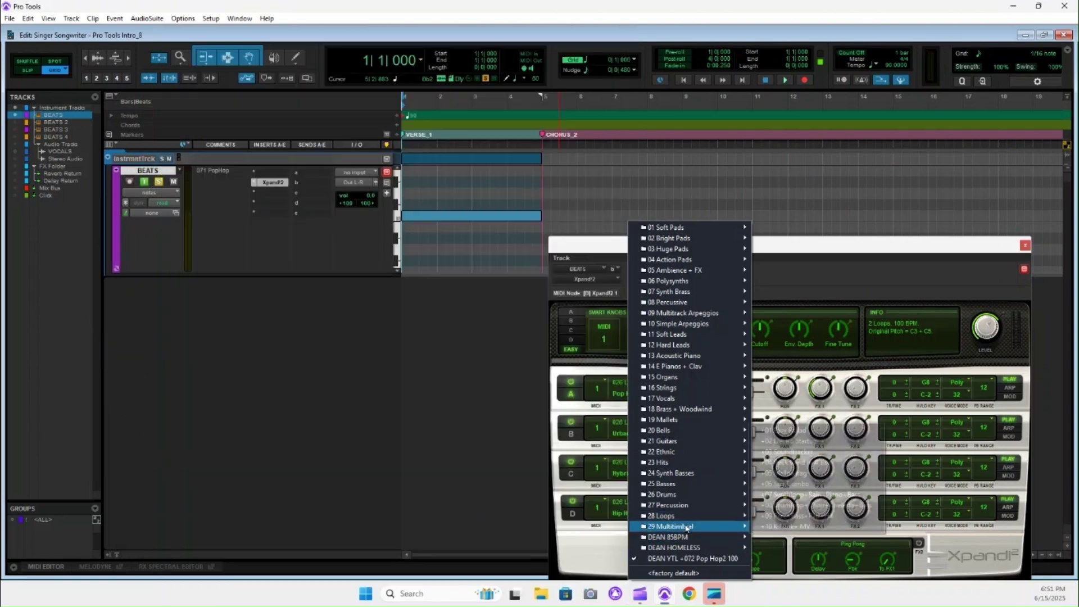
left_click(664, 558)
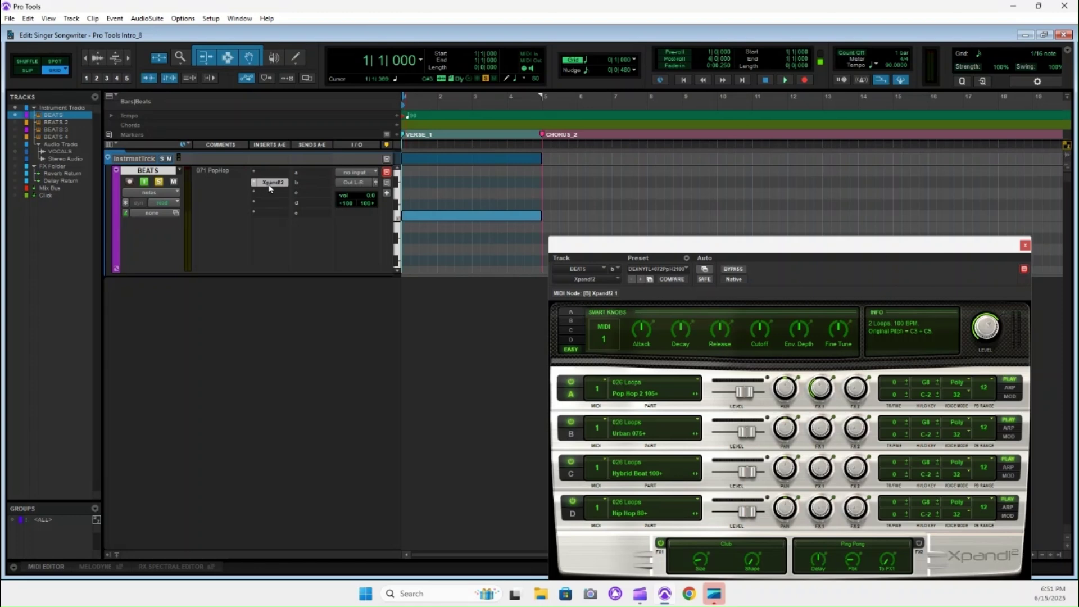
Select the four-bar VERSE_1 section on the BEATS track and switch playback to Loop mode
left_click(463, 224)
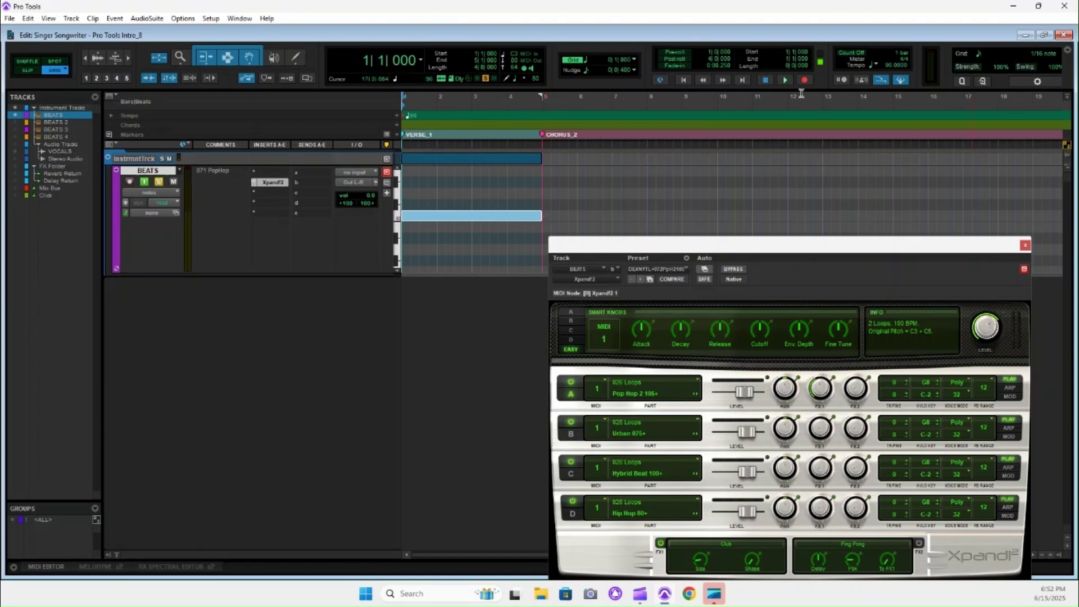
left_click(535, 137)
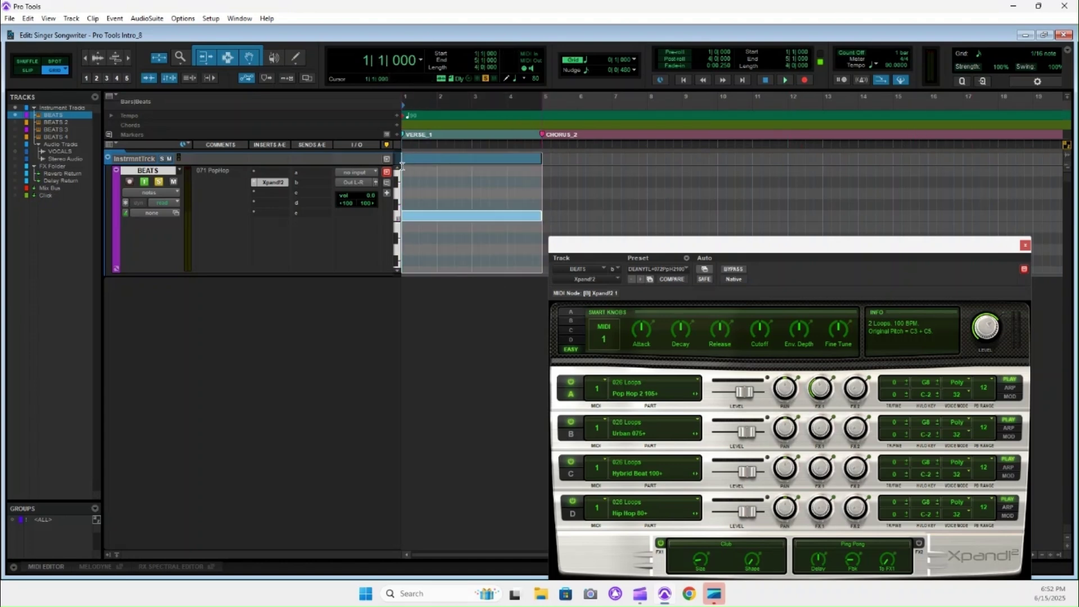
right_click(785, 82)
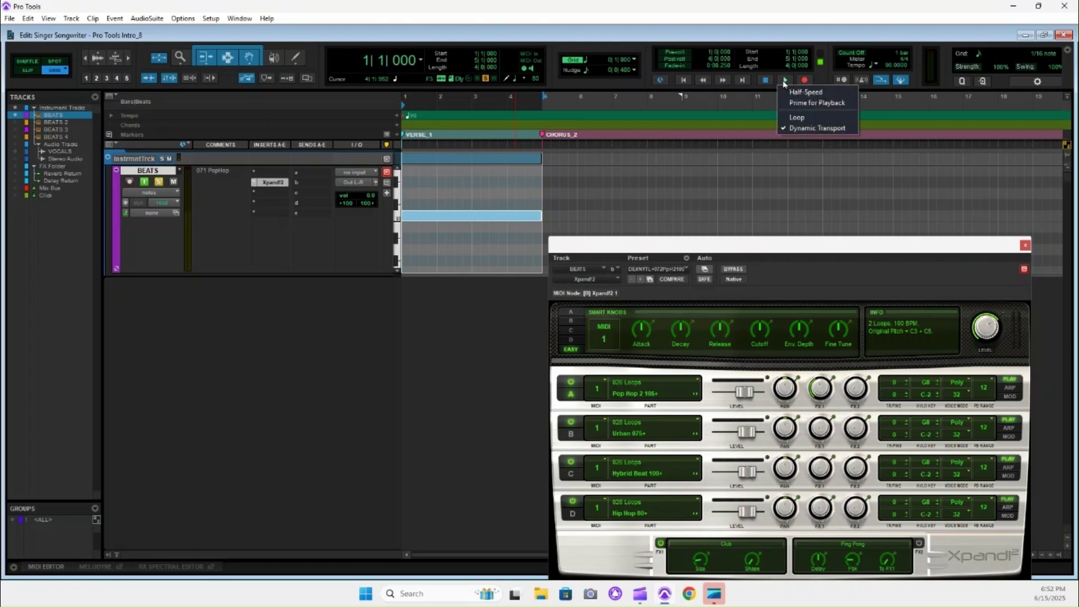
left_click(796, 118)
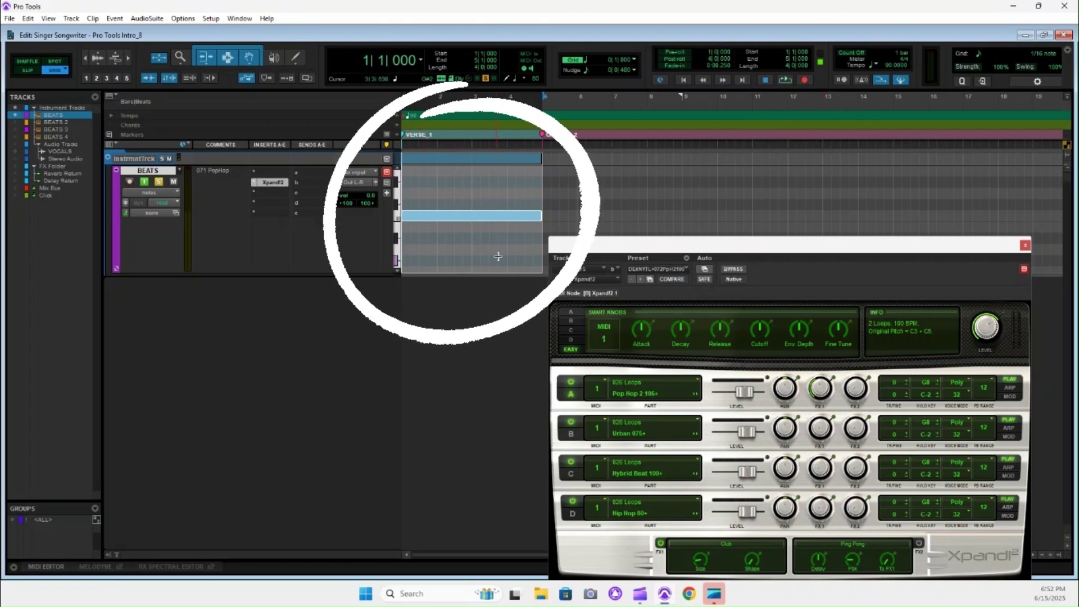
Turn off Loop playback and reposition the Xpand!2 plug-in window slightly
right_click(785, 80)
left_click(809, 119)
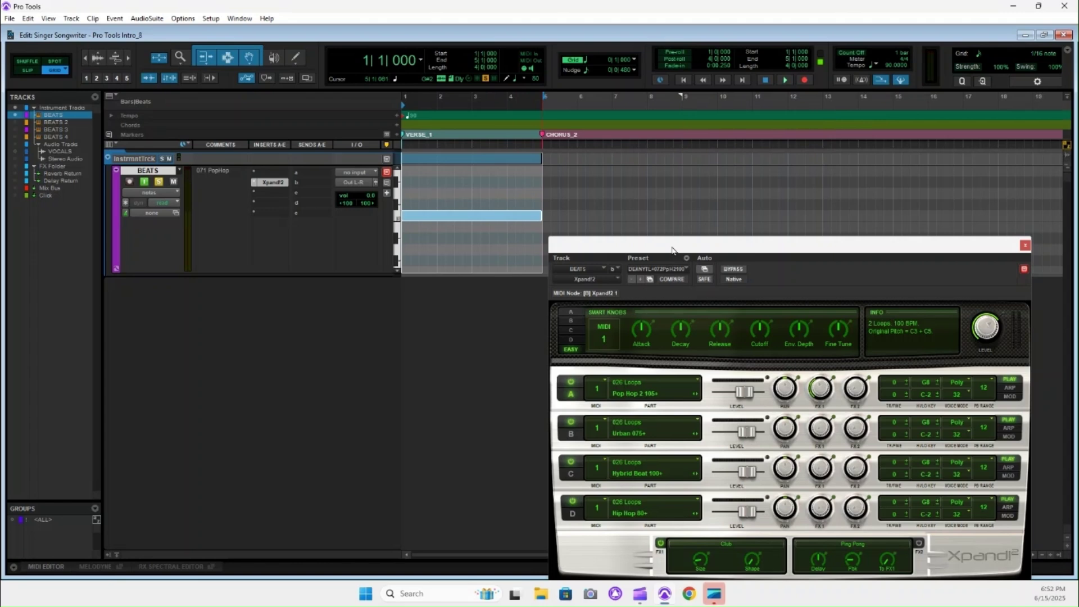
left_click_drag(672, 250, 681, 241)
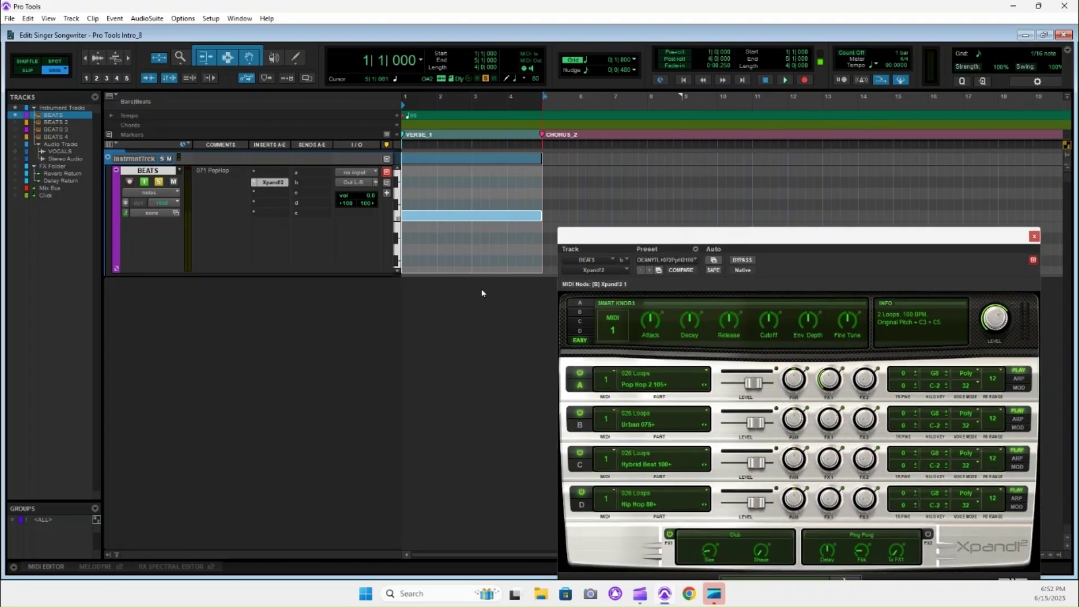
Switch MIDI Merge off and back on, and shift the Xpand!2 plug-in window down
left_click(880, 84)
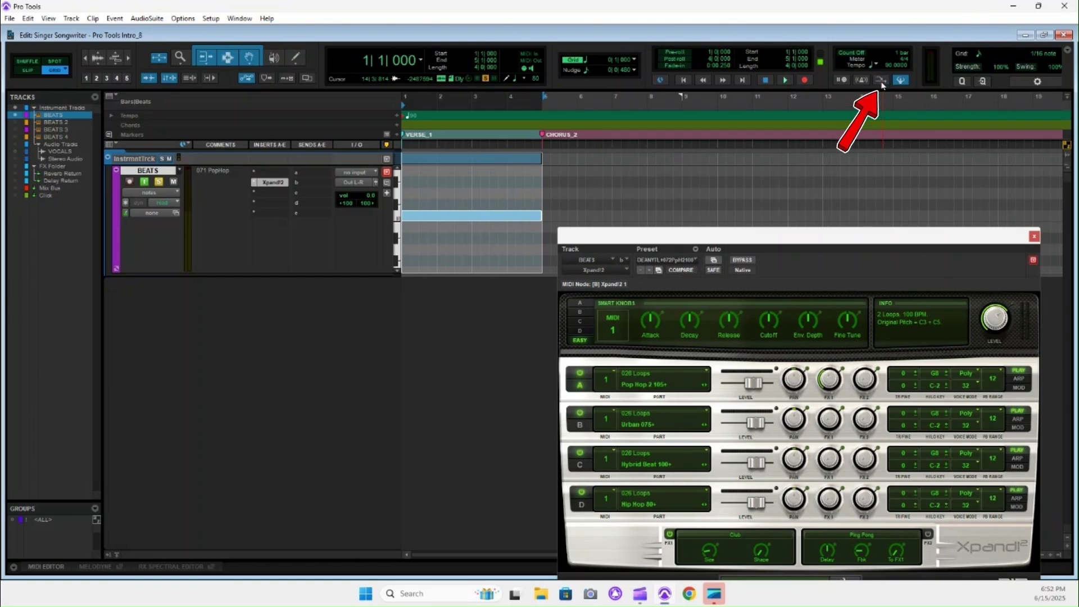
left_click(881, 83)
left_click_drag(768, 242, 768, 271)
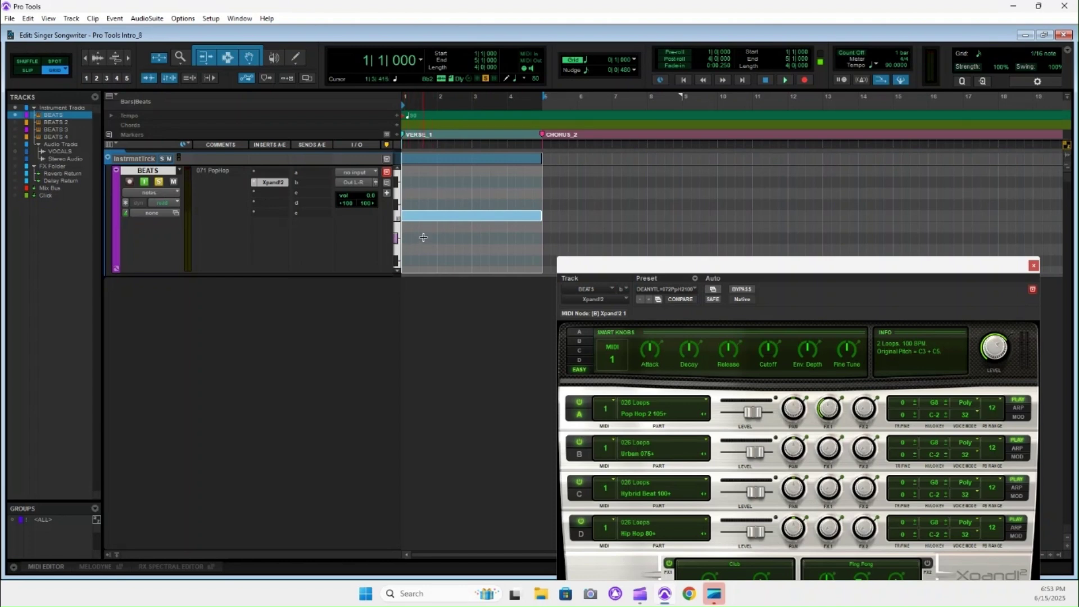
right_click(785, 83)
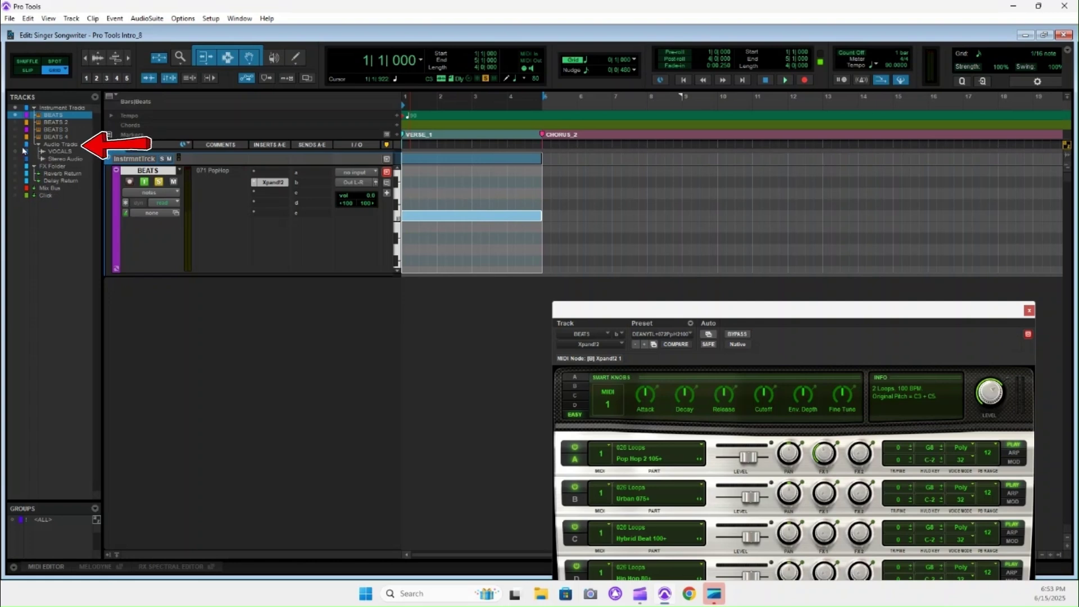
Show the Audio Tracks folder with its VOCALS track in the Edit window and close the Xpand!2 window
left_click(59, 144)
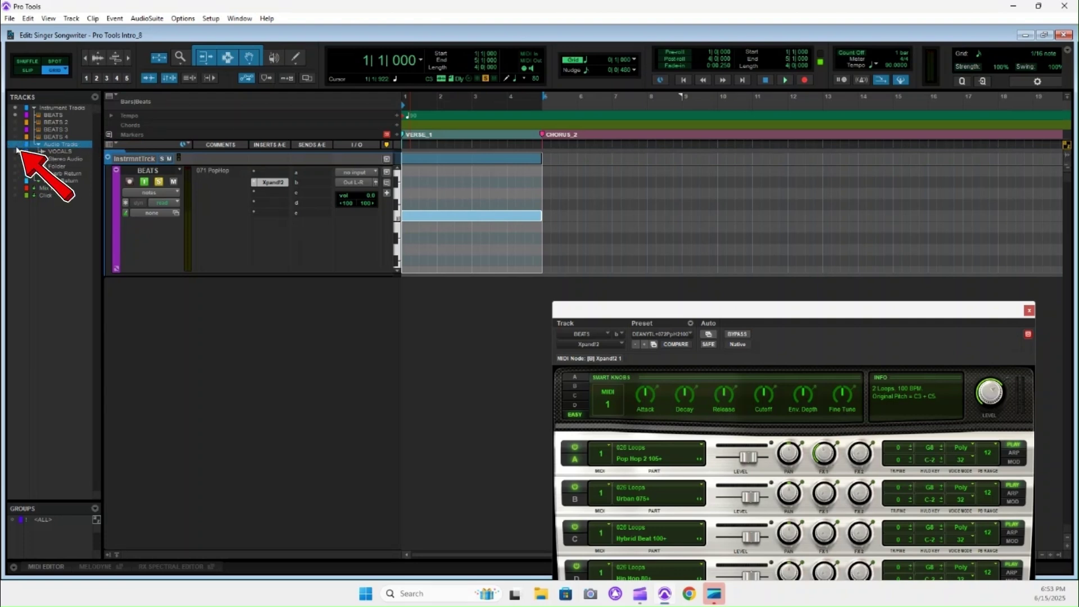
left_click(15, 144)
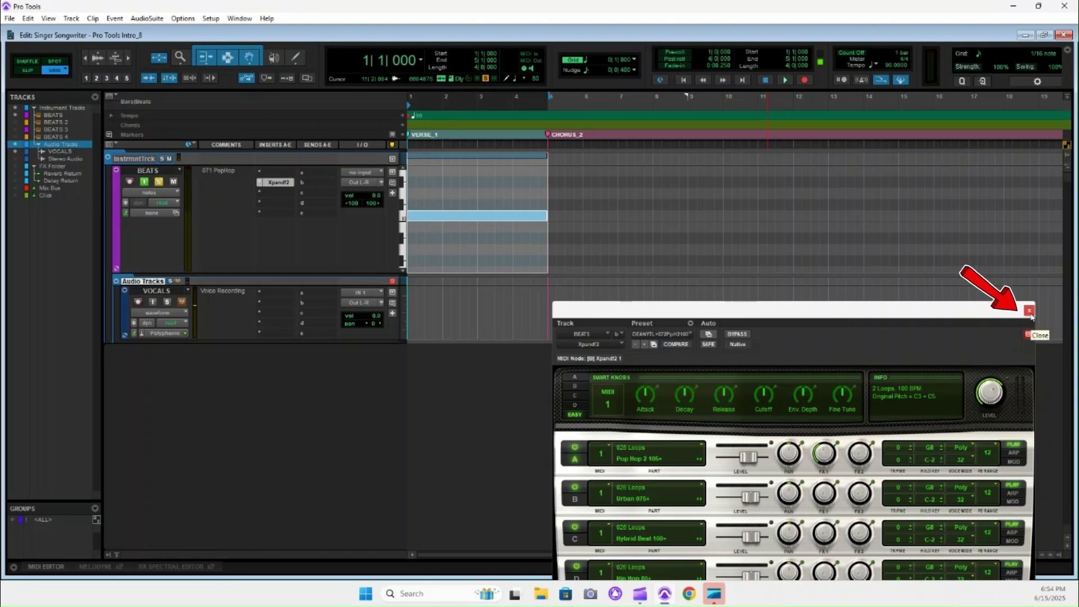
left_click(1029, 311)
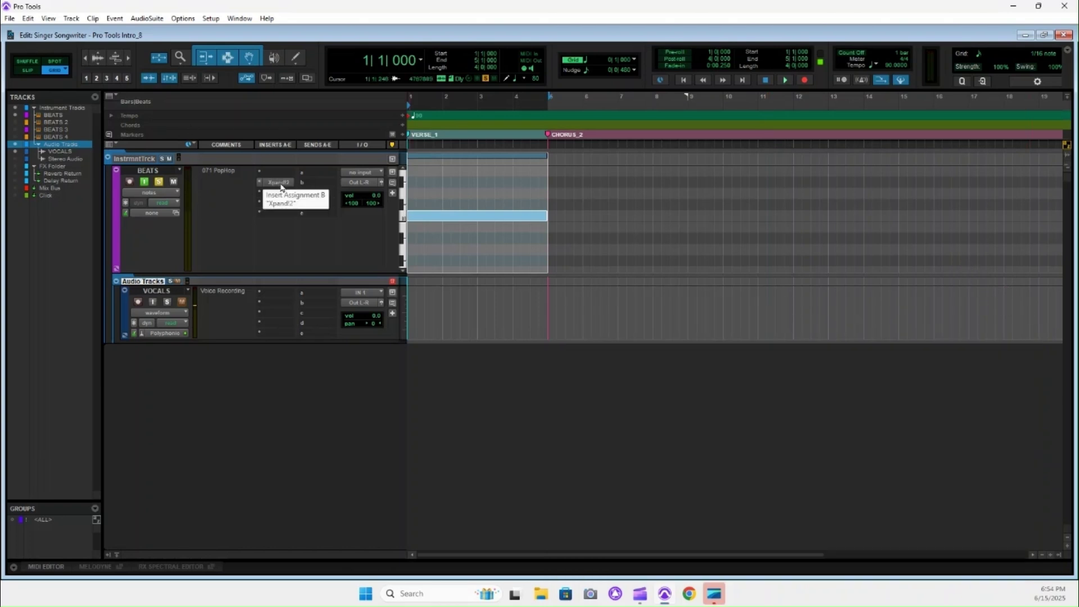
Increase the height of the VOCALS track and solo it
left_click_drag(168, 342, 166, 395)
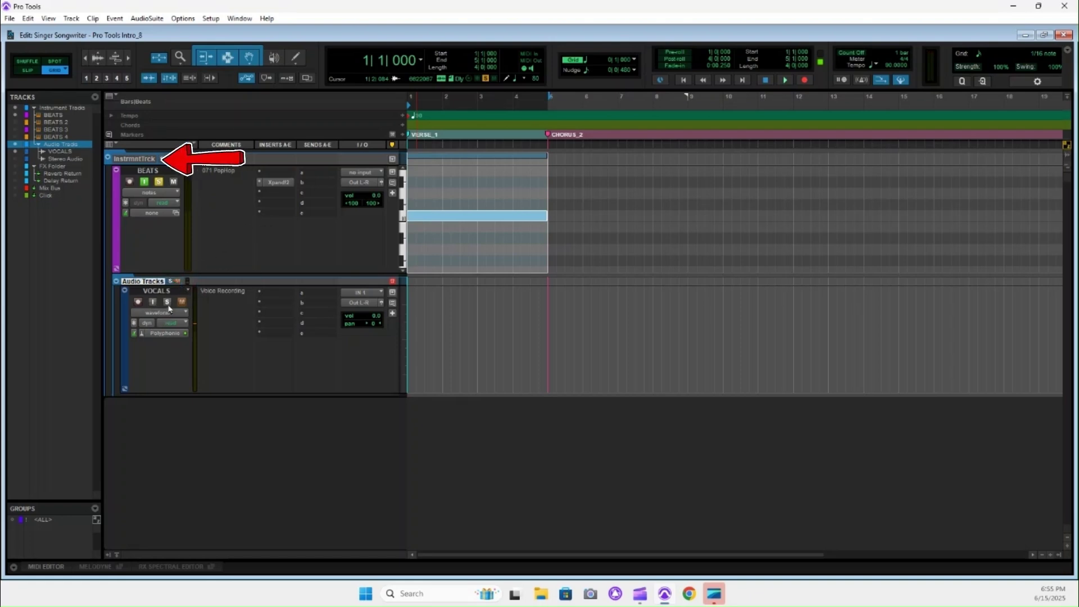
left_click(167, 303)
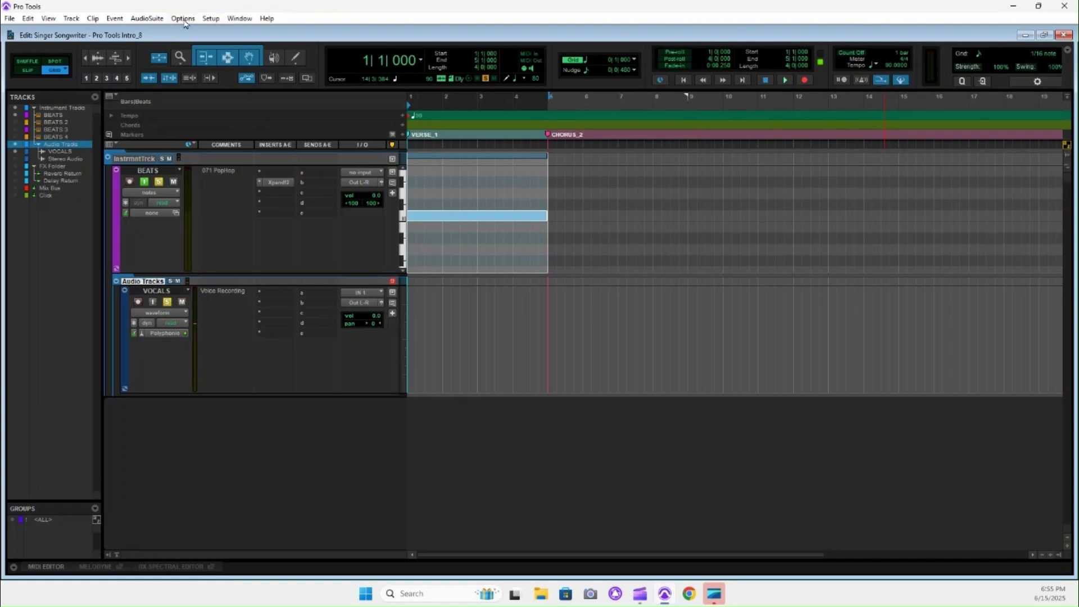
Check the "Automatically Create New Playlists When Loop Recording" option in the Operation preferences, and close the preferences
left_click(211, 18)
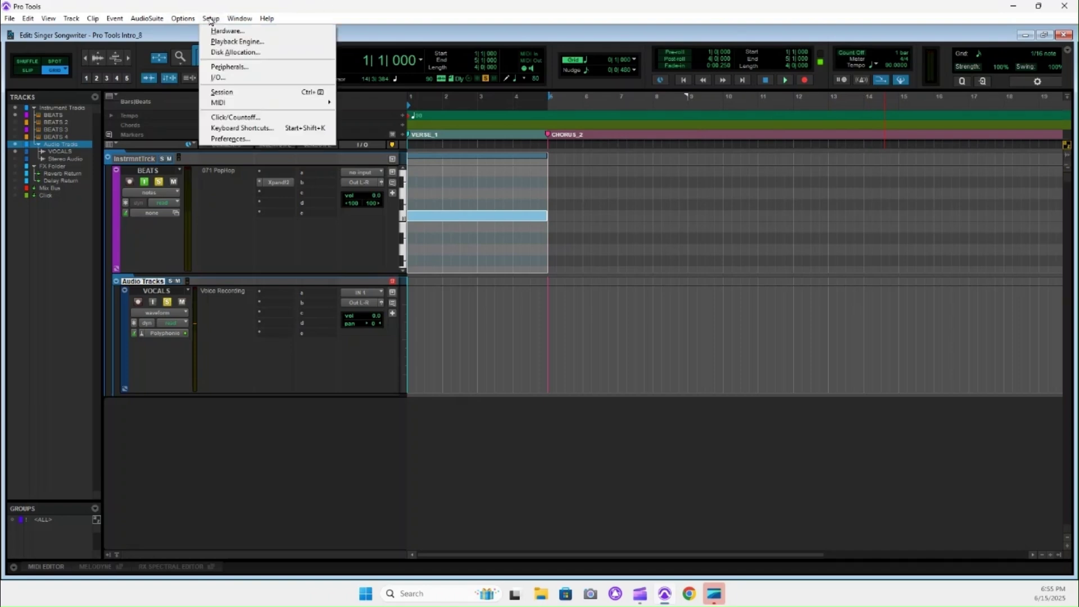
left_click(239, 139)
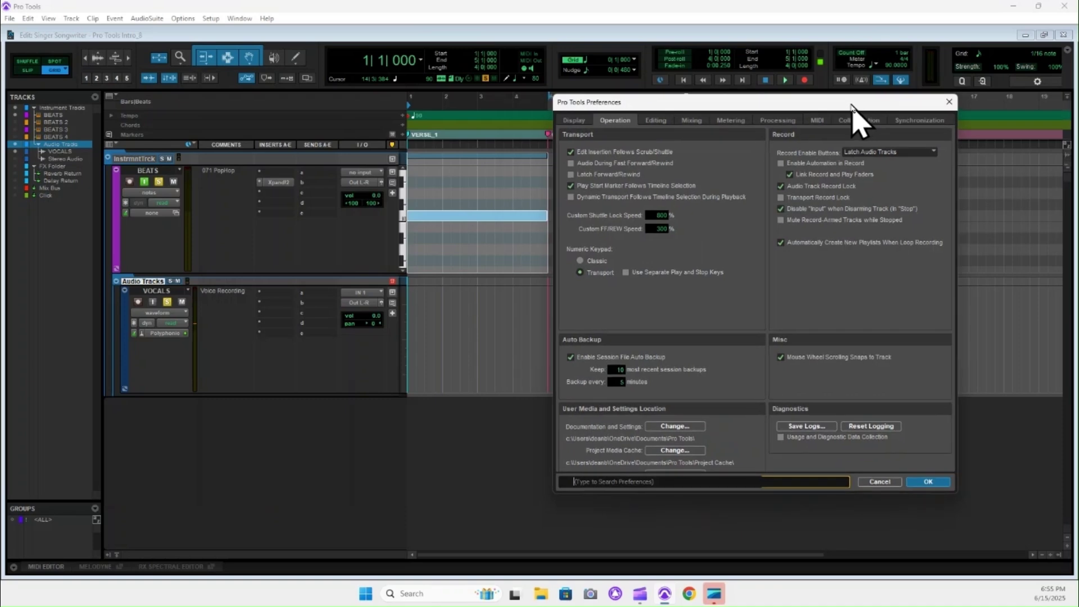
left_click_drag(851, 105, 883, 121)
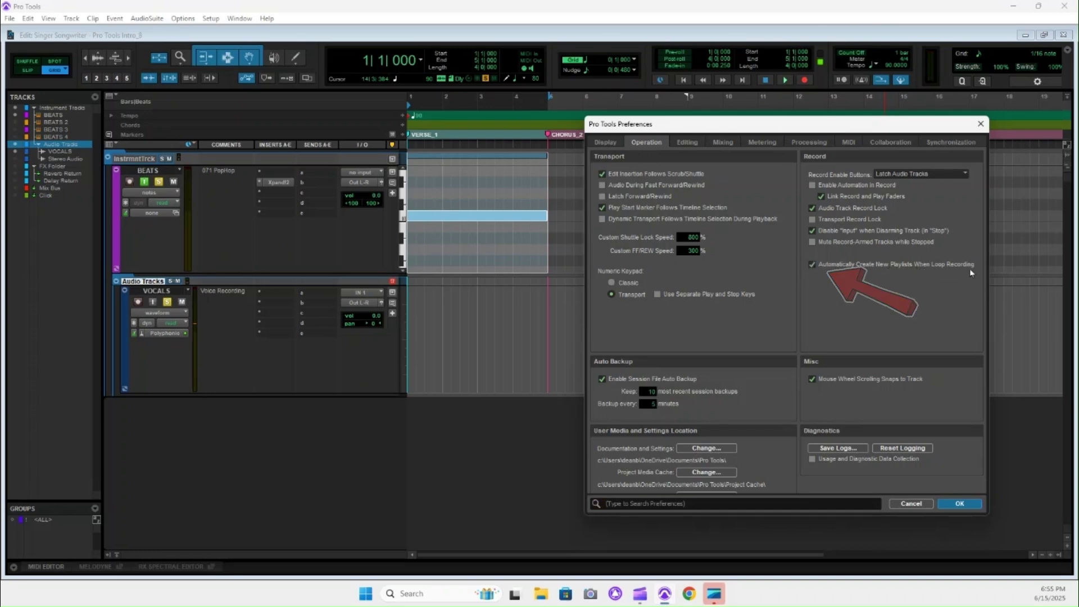
left_click(980, 123)
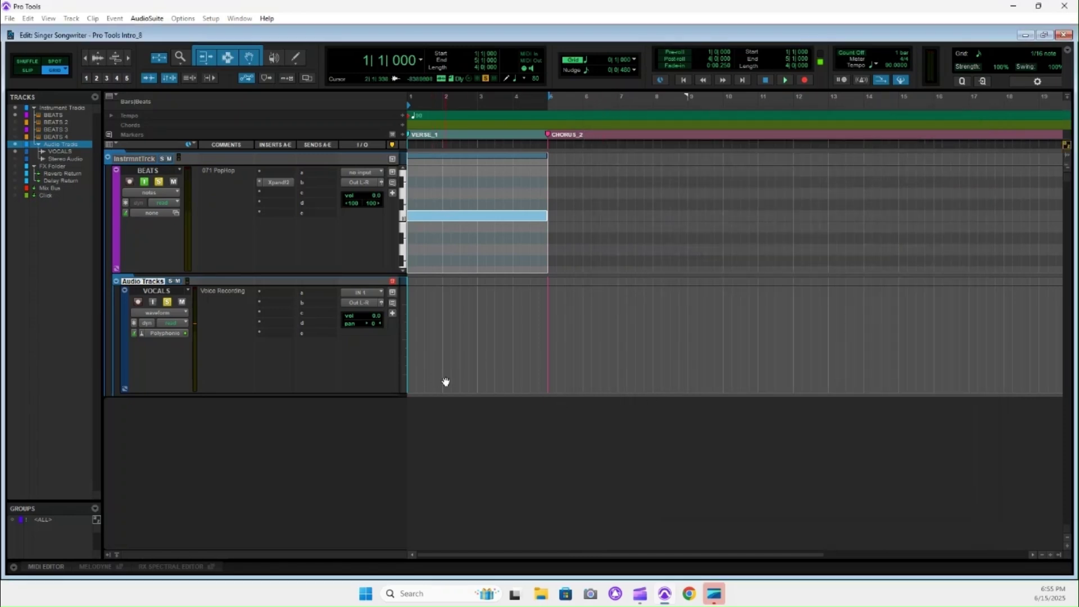
Select the four-bar VERSE_1 range on the VOCALS track and review the available track views, including playlists
left_click_drag(546, 307, 409, 322)
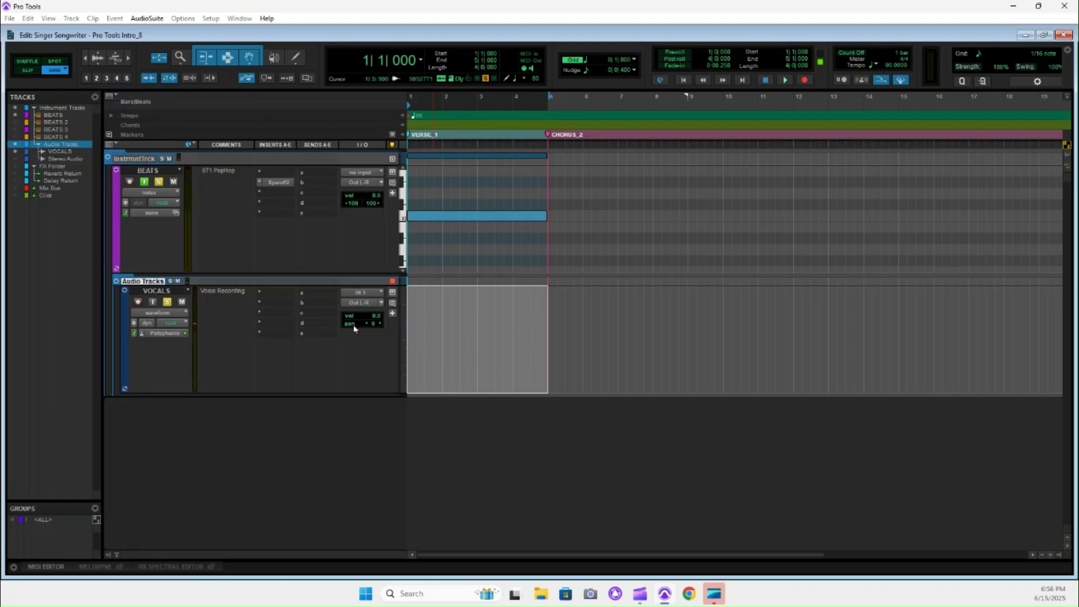
left_click(186, 313)
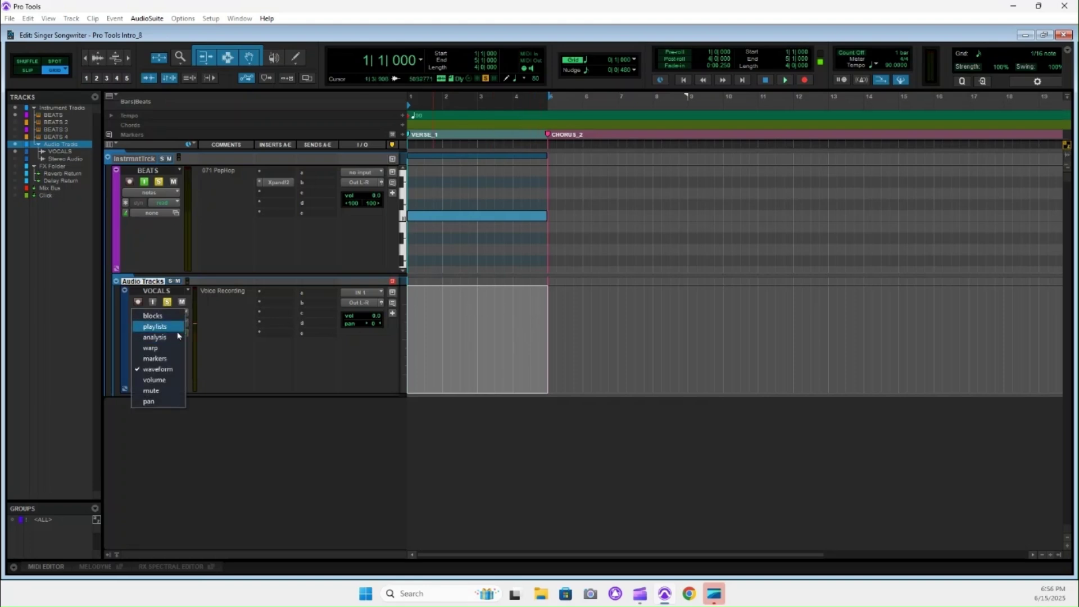
left_click(207, 304)
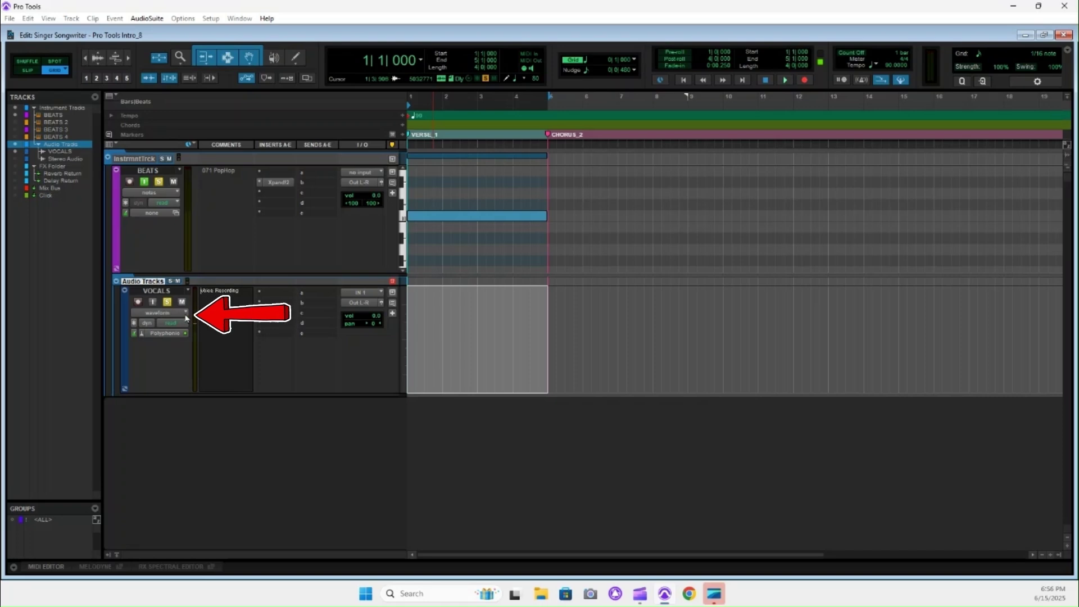
left_click(186, 314)
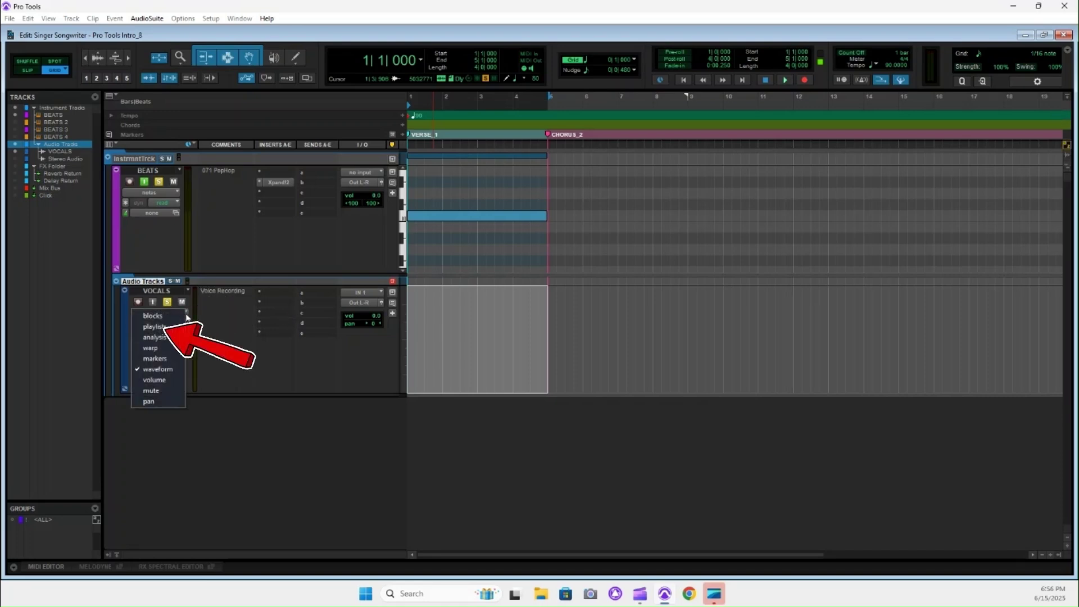
left_click(214, 311)
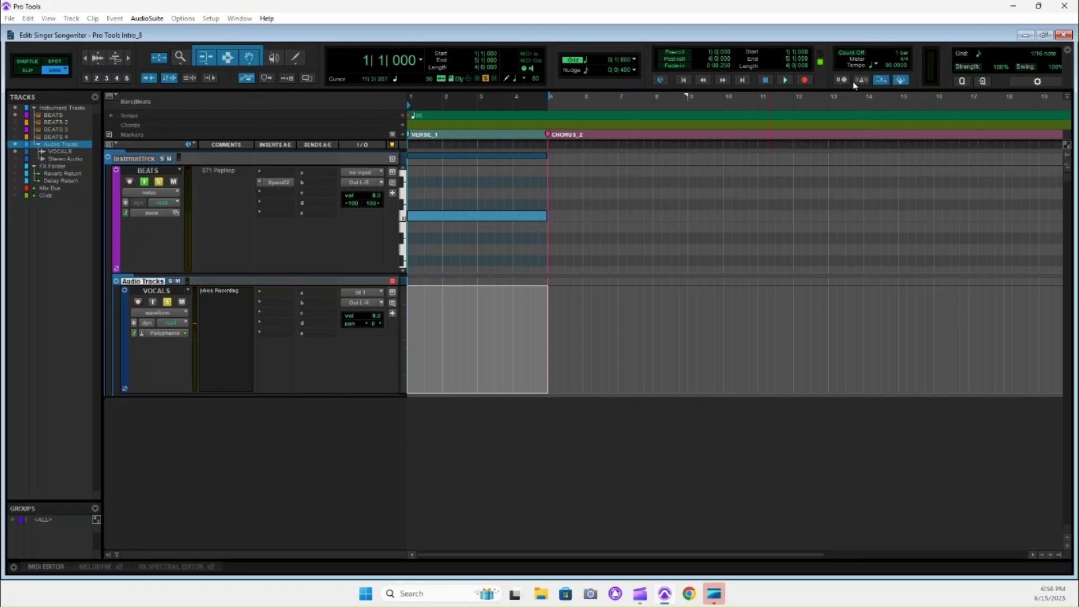
Check the playback options and set the record mode to Loop
right_click(785, 80)
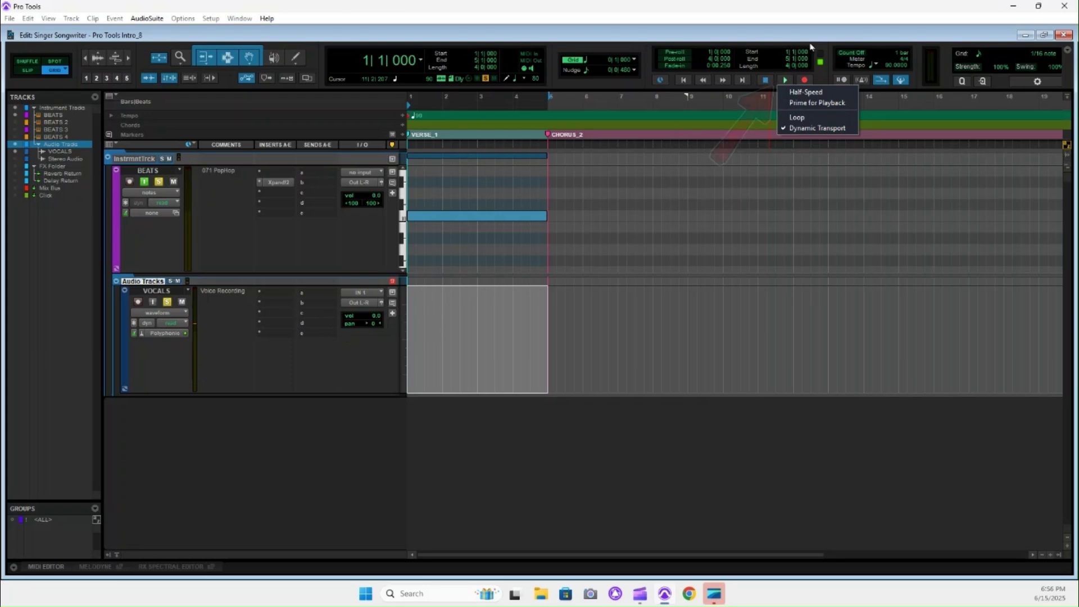
left_click(825, 84)
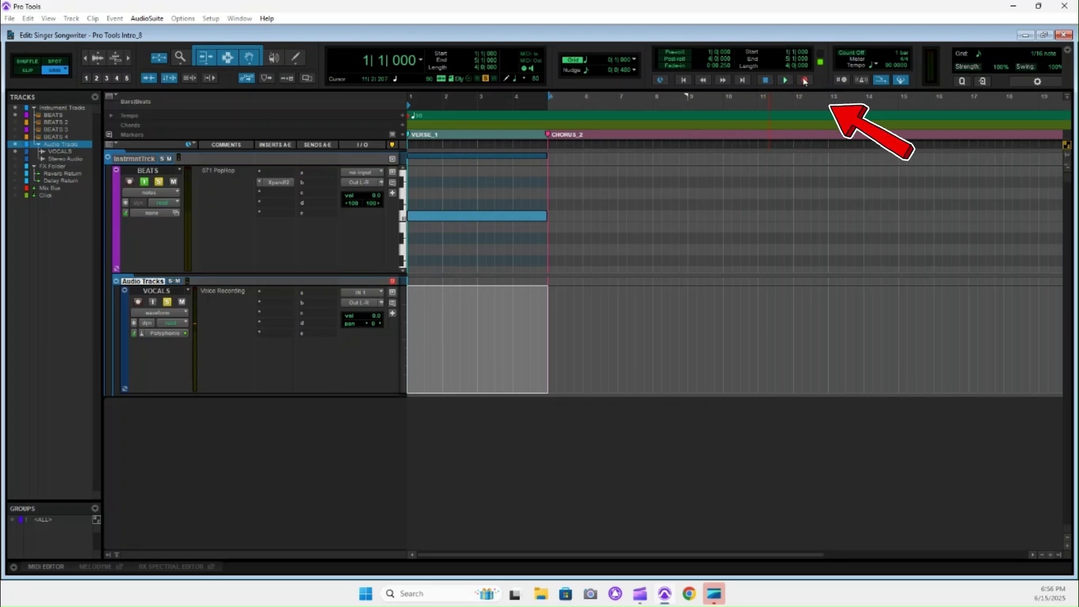
right_click(808, 83)
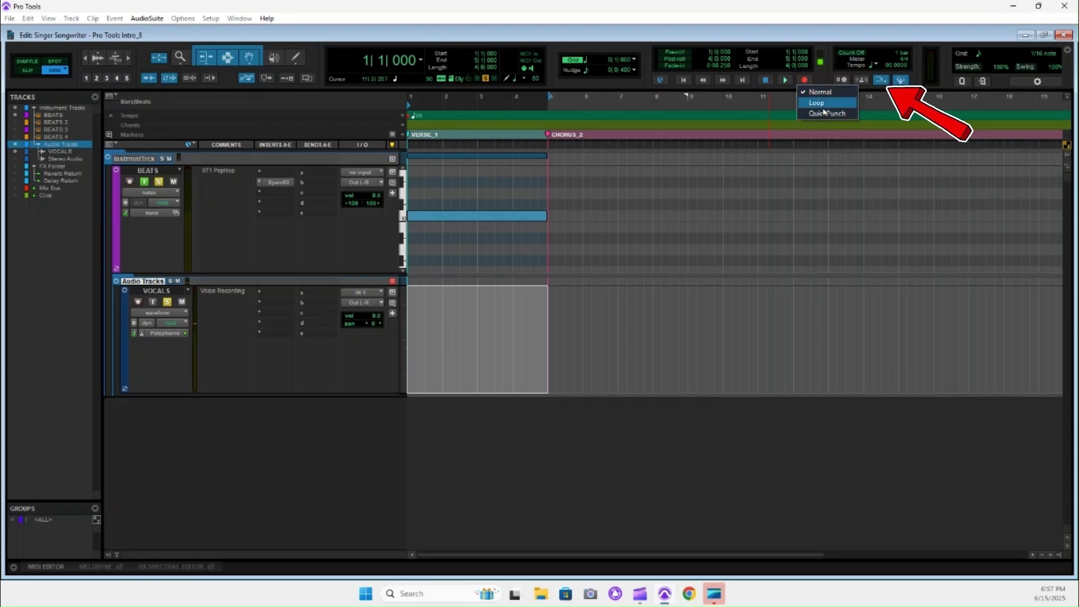
left_click(826, 104)
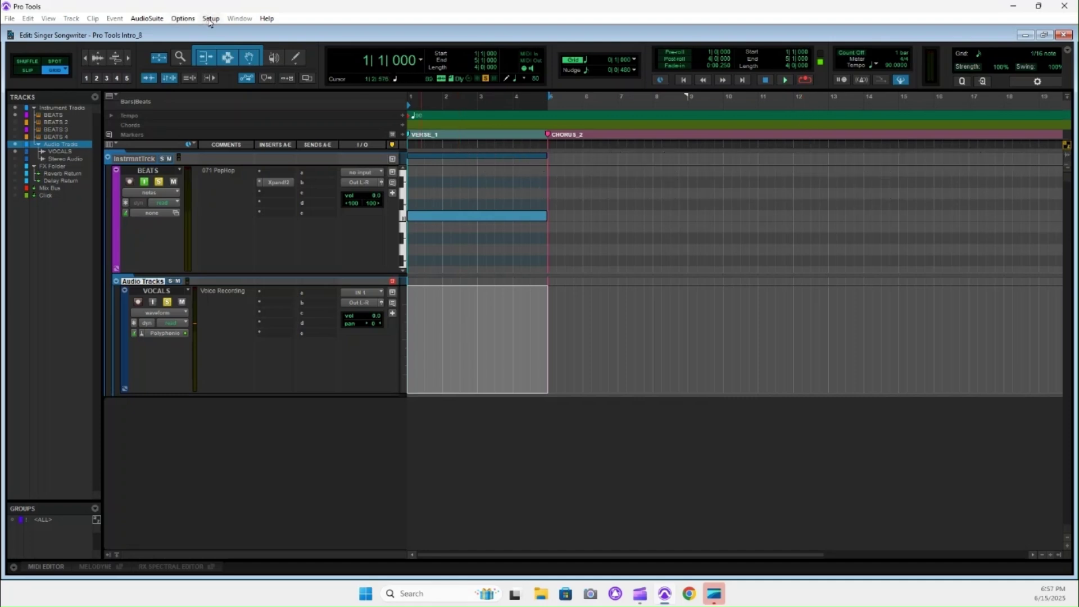
Review the Record options for loop recording playlists in the Operation preferences, and close the preferences
left_click(212, 18)
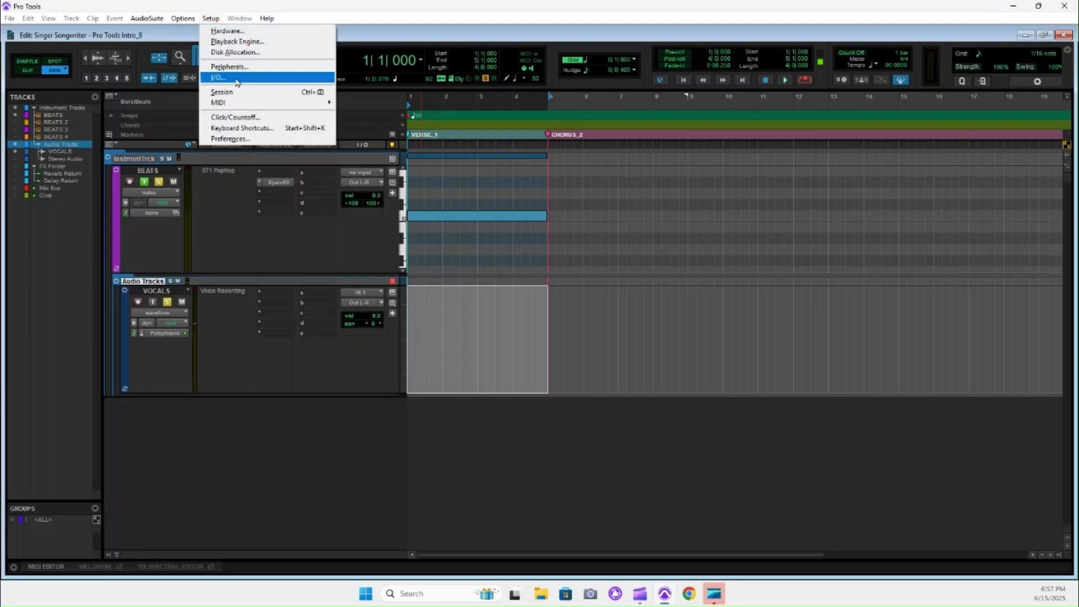
left_click(238, 137)
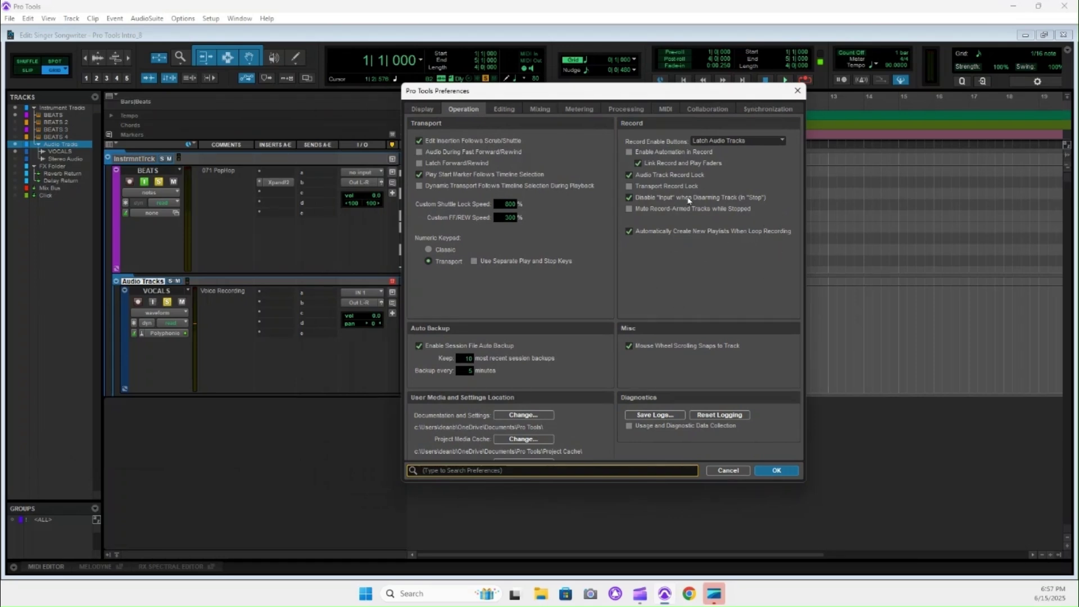
key("Return")
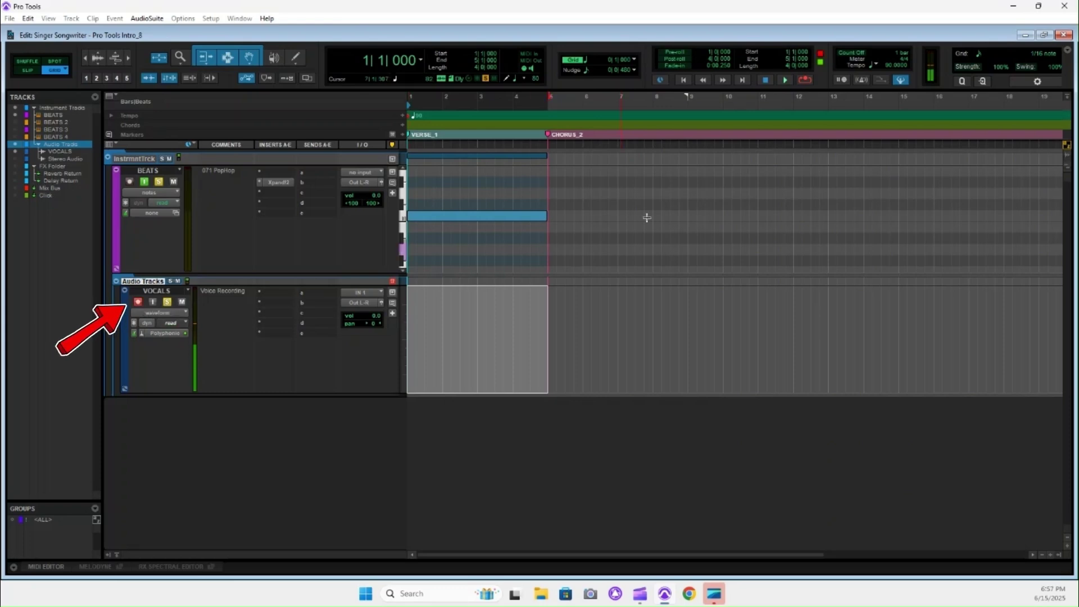
Turn on the one-bar Count Off and the Metronome for recording
left_click(805, 81)
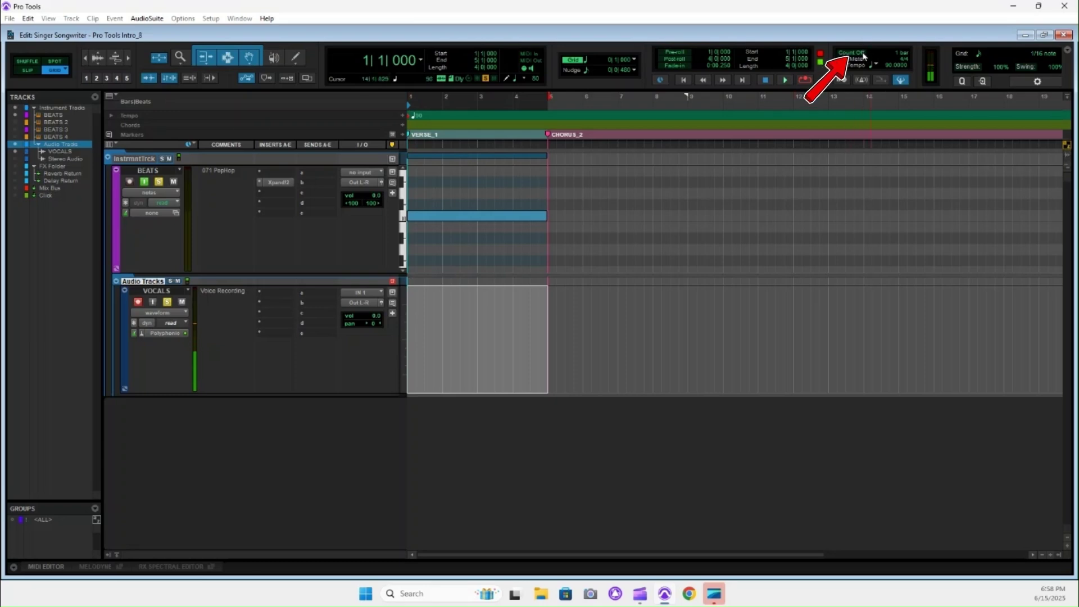
left_click(863, 55)
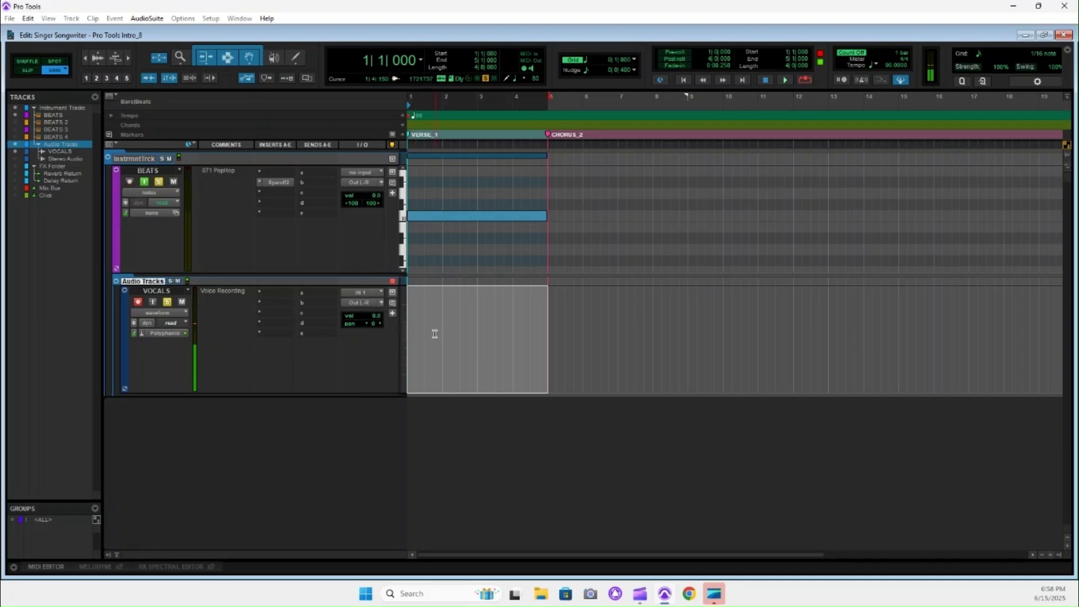
left_click(862, 84)
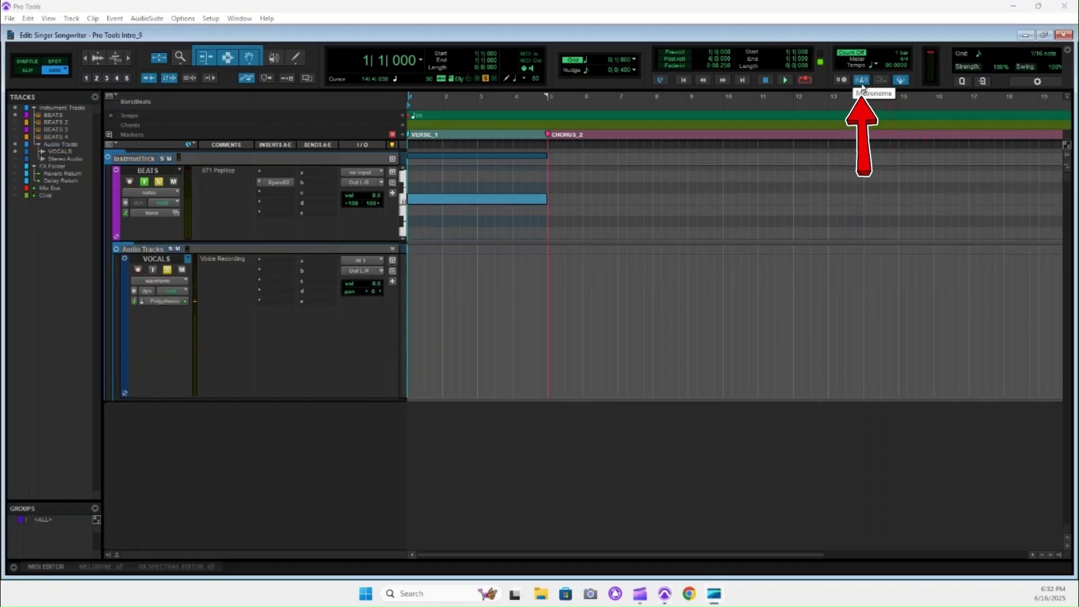
Open the Click/Countoff options and accept them with the click only during countoff and a 1-bar countoff only during record
double_click(862, 84)
left_click_drag(1031, 231, 892, 170)
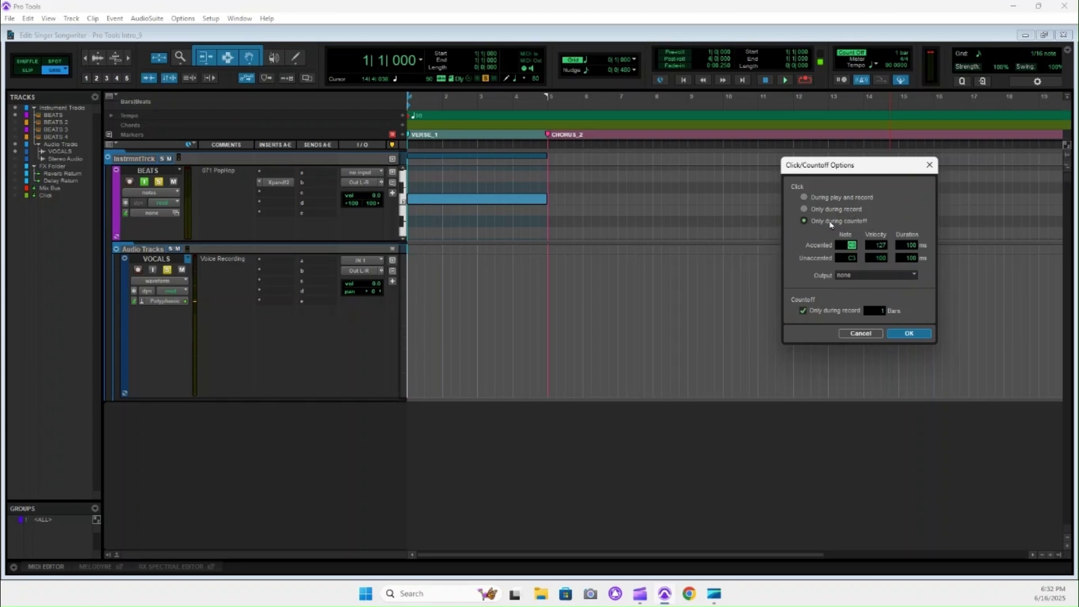
left_click(909, 334)
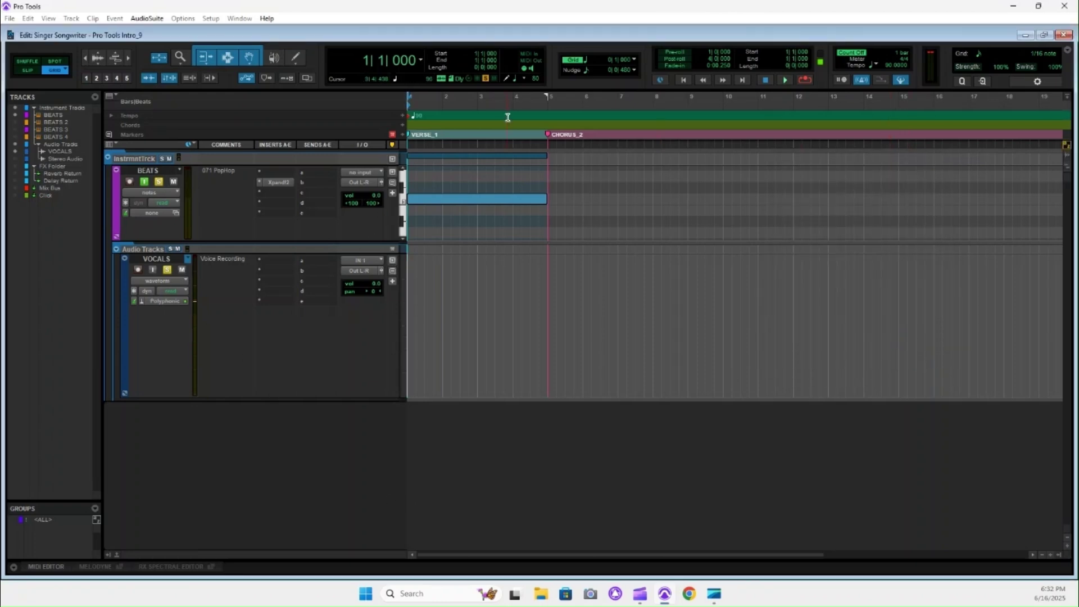
Select the four-bar VERSE_1 range across the BEATS and VOCALS tracks and record-enable the VOCALS track
left_click(545, 144)
mouse_move(545, 144)
left_mouse_down()
mouse_move(424, 154)
mouse_move(409, 169)
left_mouse_up()
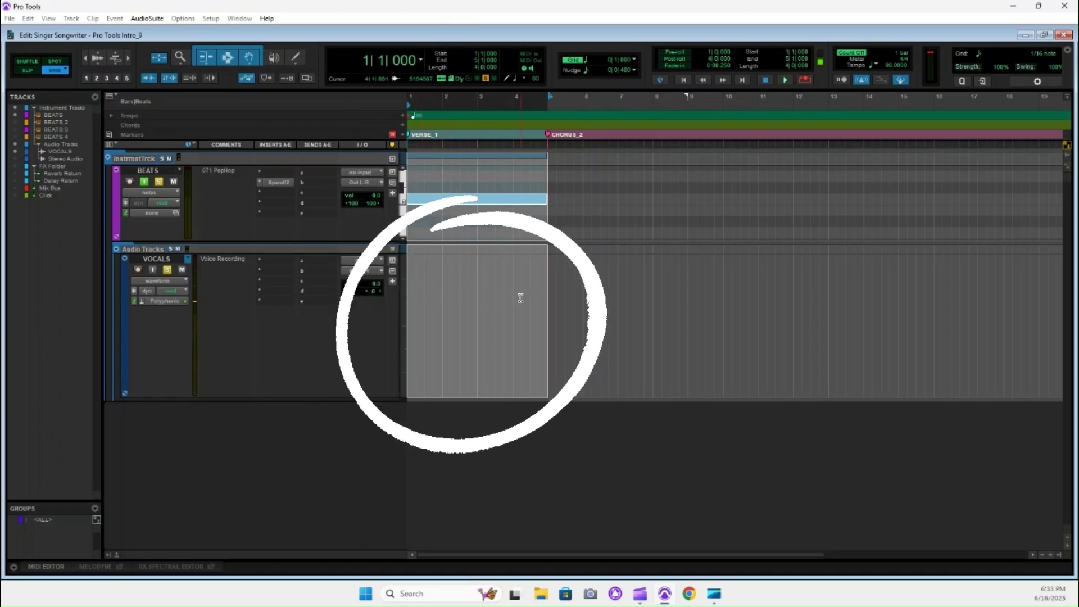
left_click(139, 270)
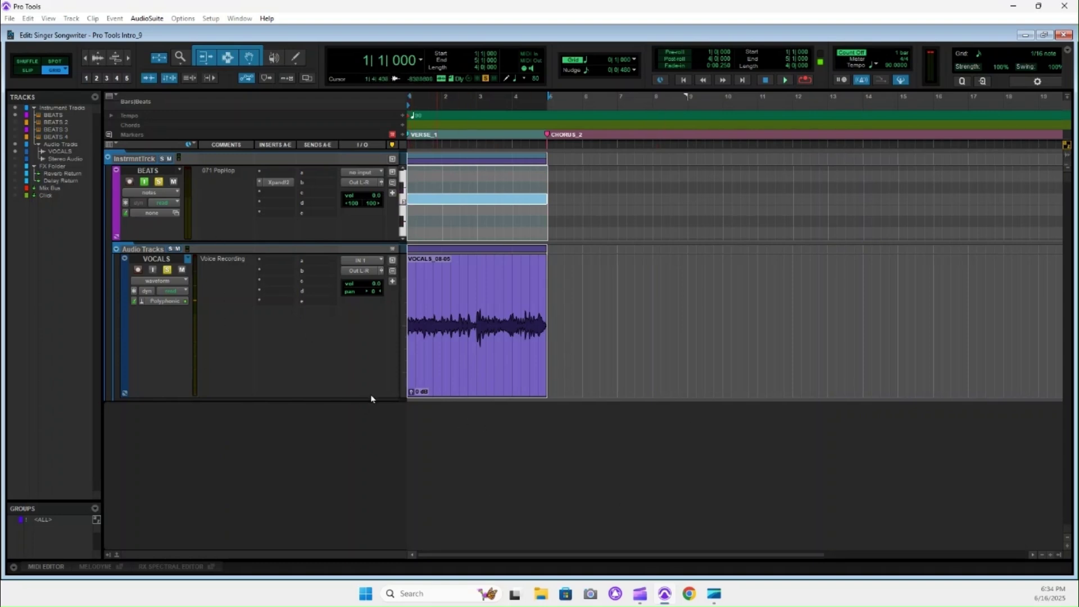
Reduce the height of the VOCALS track and switch its track view from waveform to playlists
left_click_drag(368, 396, 380, 348)
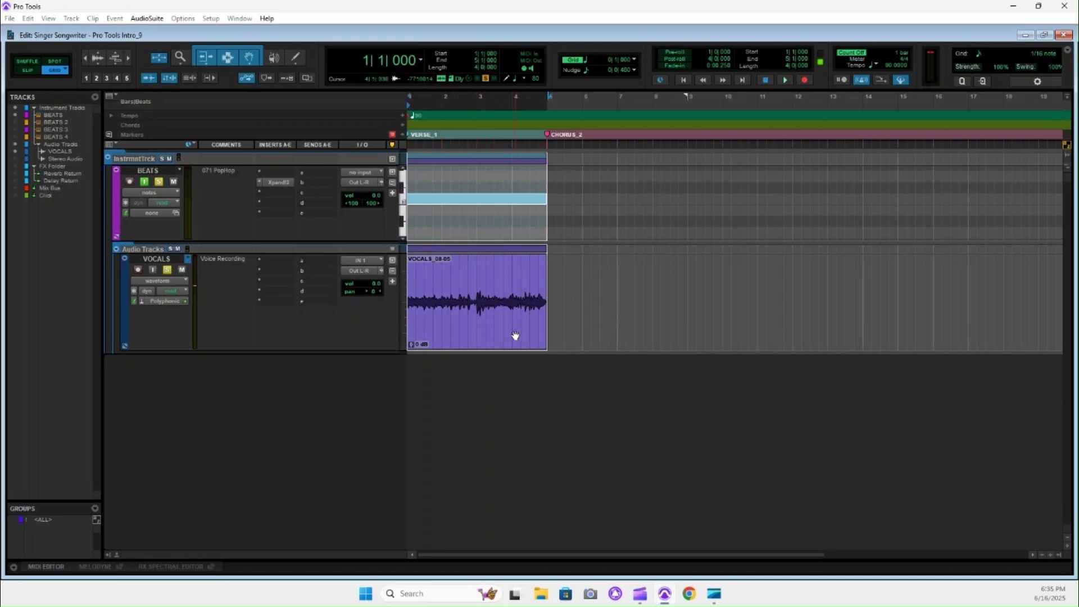
key("space")
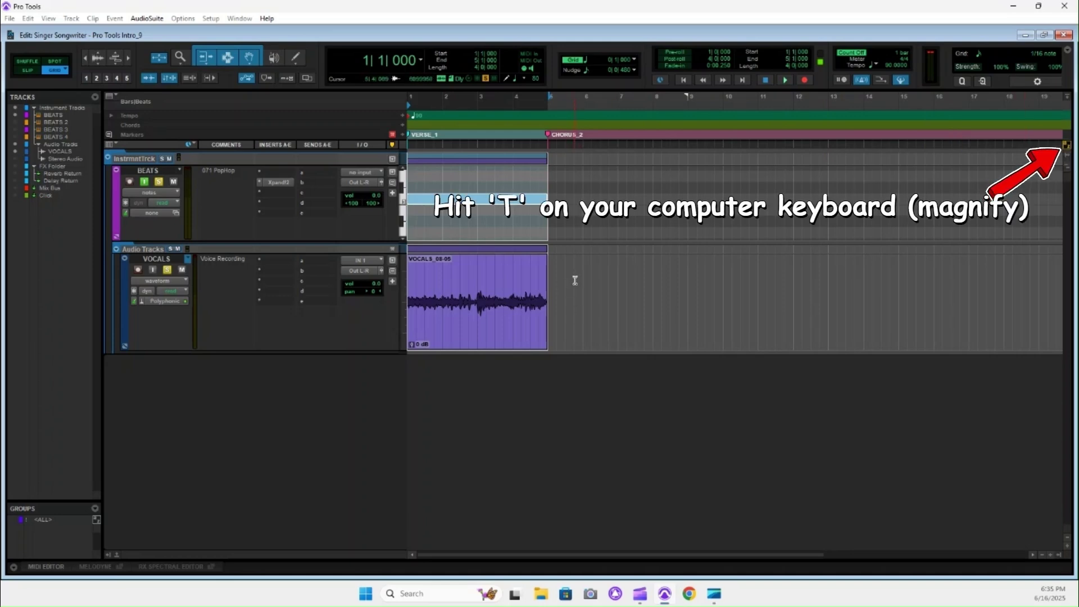
key("t")
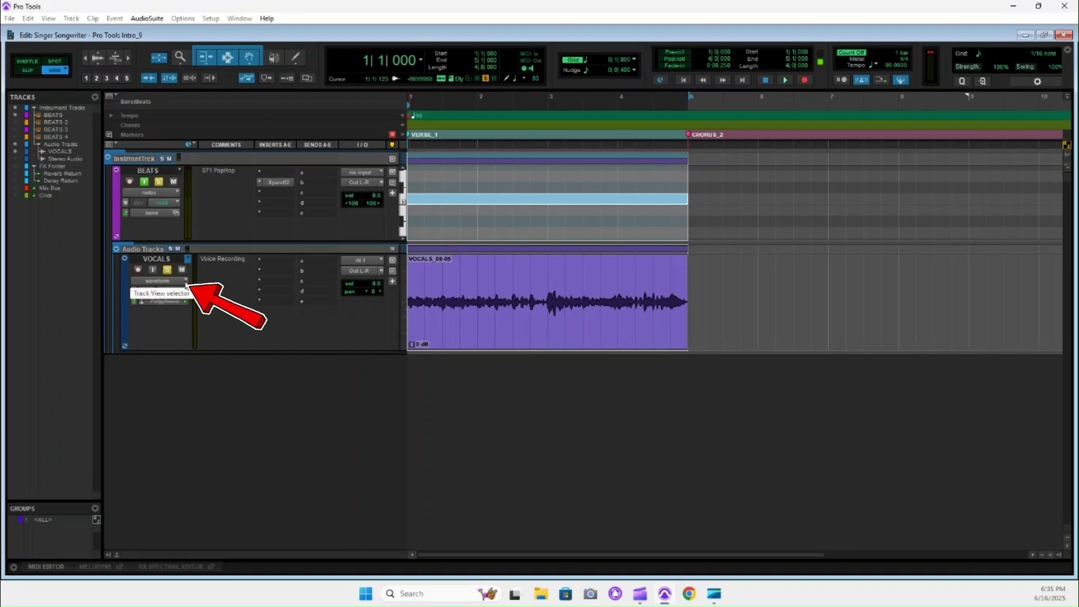
left_click(186, 285)
left_click(167, 300)
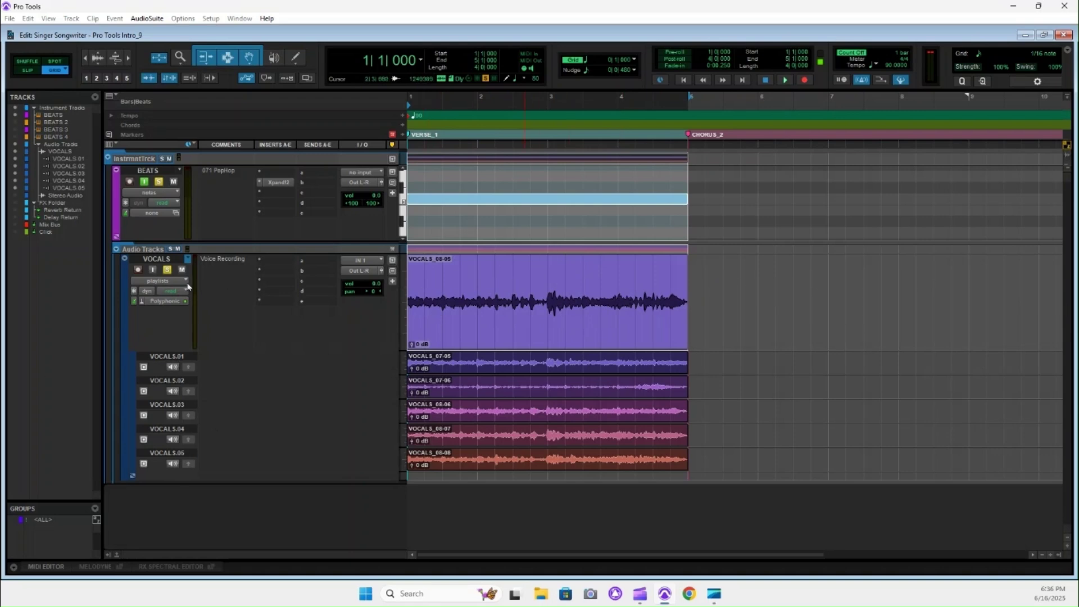
Play the main VOCALS take, and select the first beat of bar 3 on it and on the VOCALS.01 take
key("space")
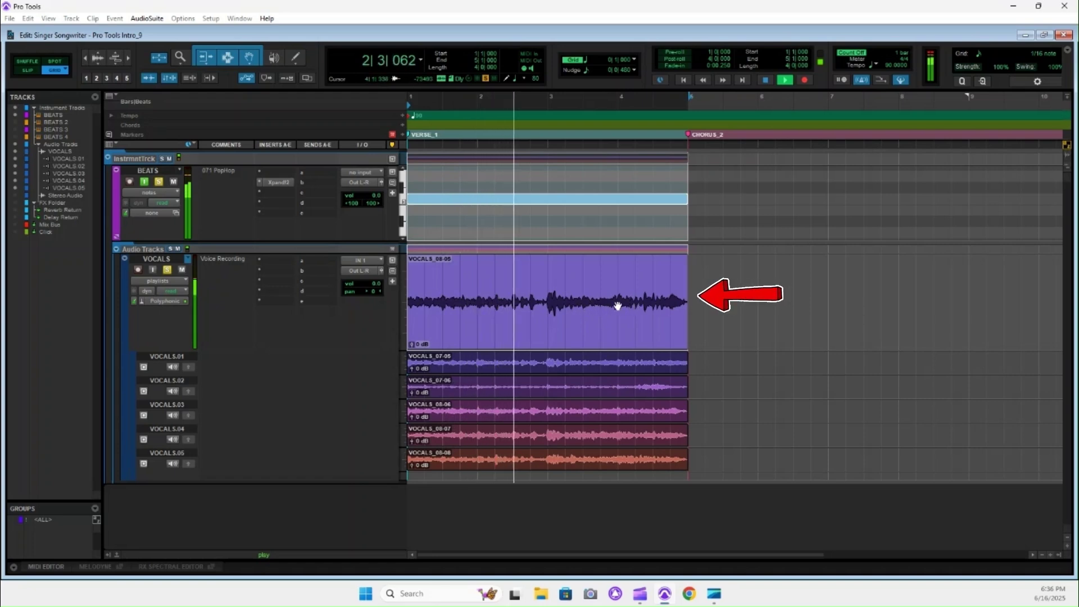
key("space")
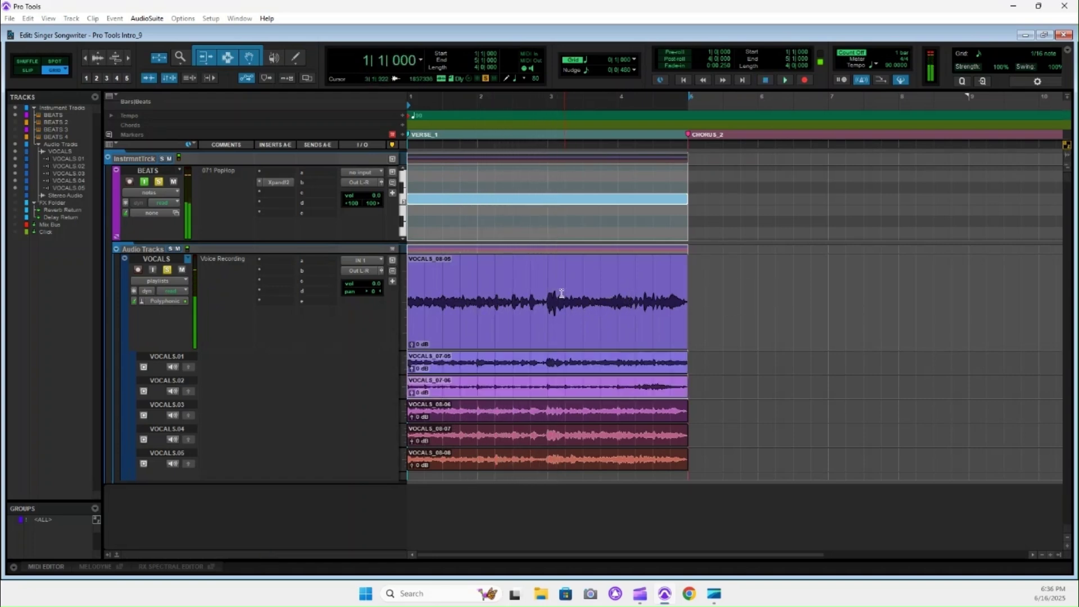
left_click_drag(561, 287, 553, 290)
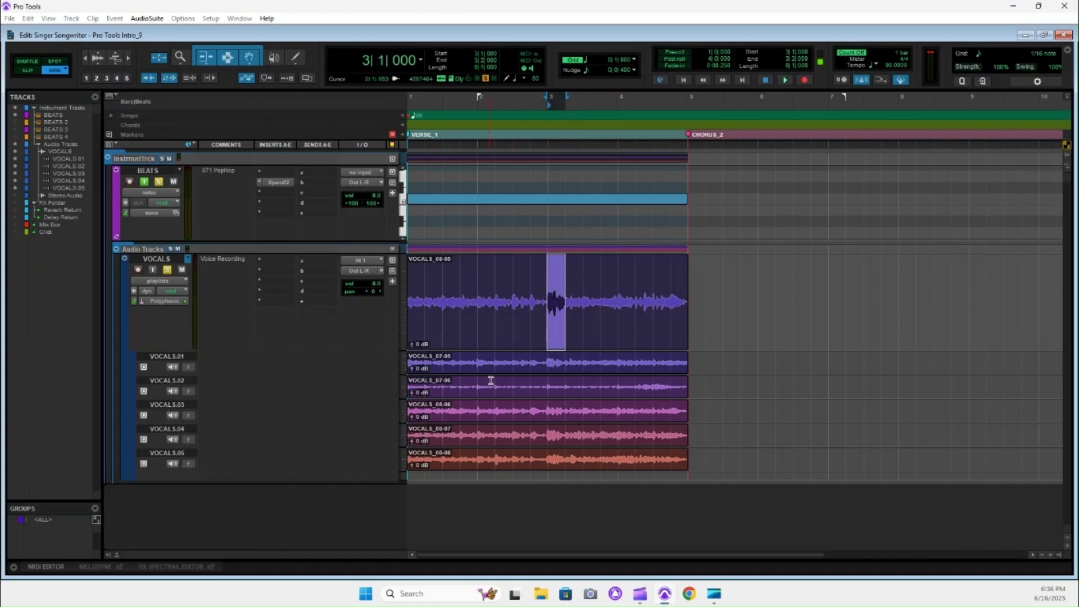
left_click_drag(550, 364, 562, 358)
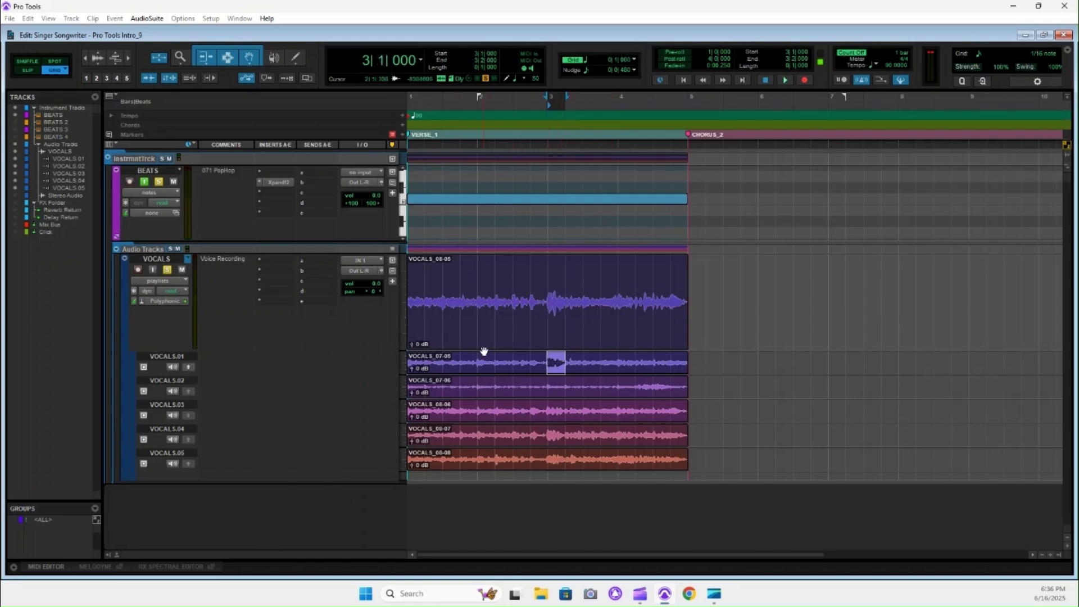
Solo and play the whole VOCALS.01 take, select its first bar, and reselect the main VOCALS clip
left_click(525, 368)
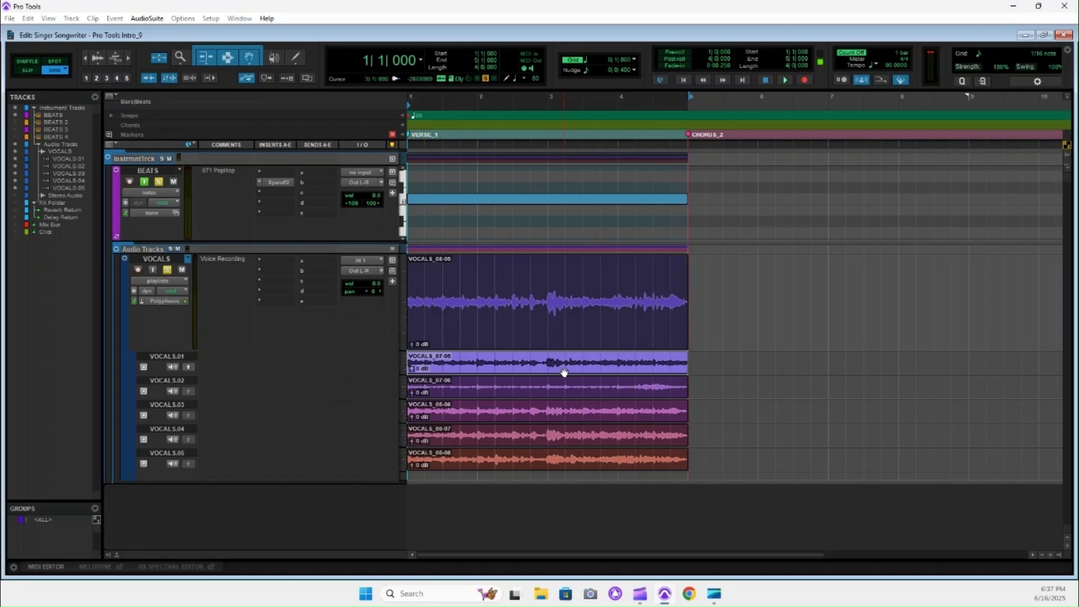
left_click(172, 366)
key("space")
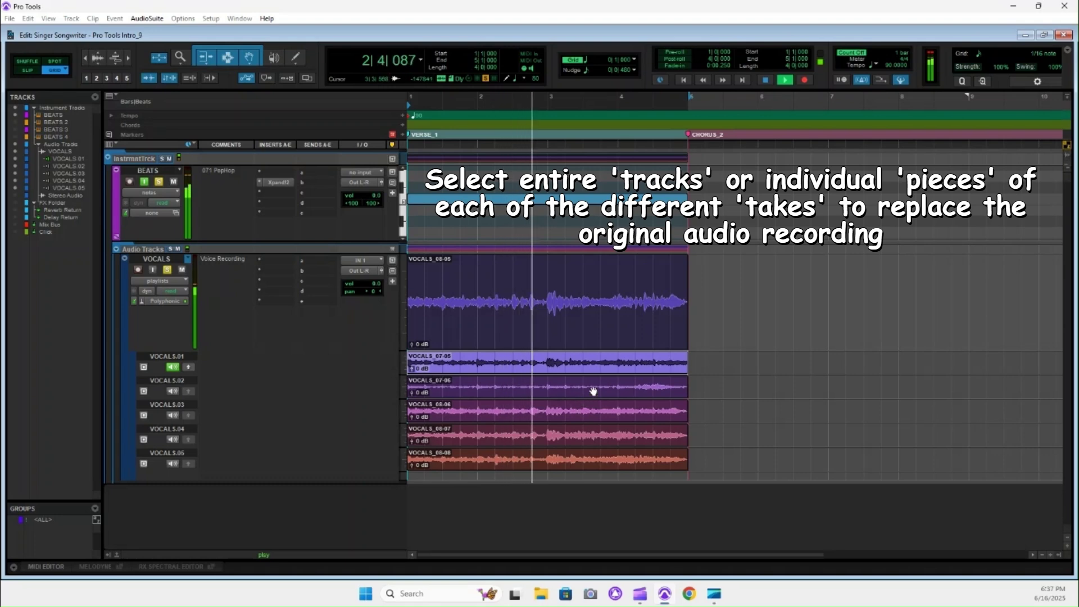
key("space")
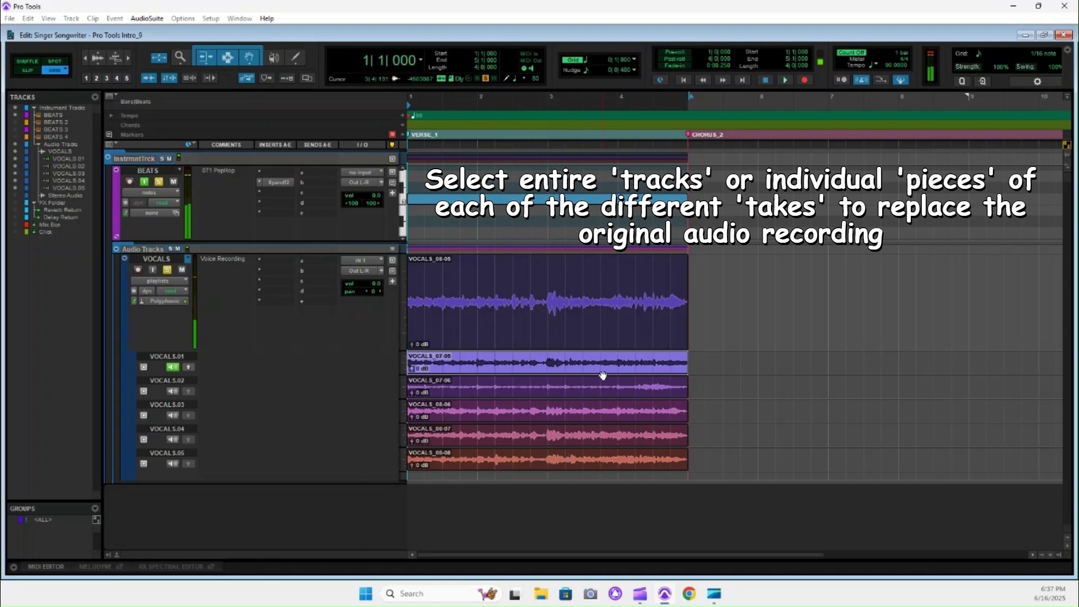
key("space")
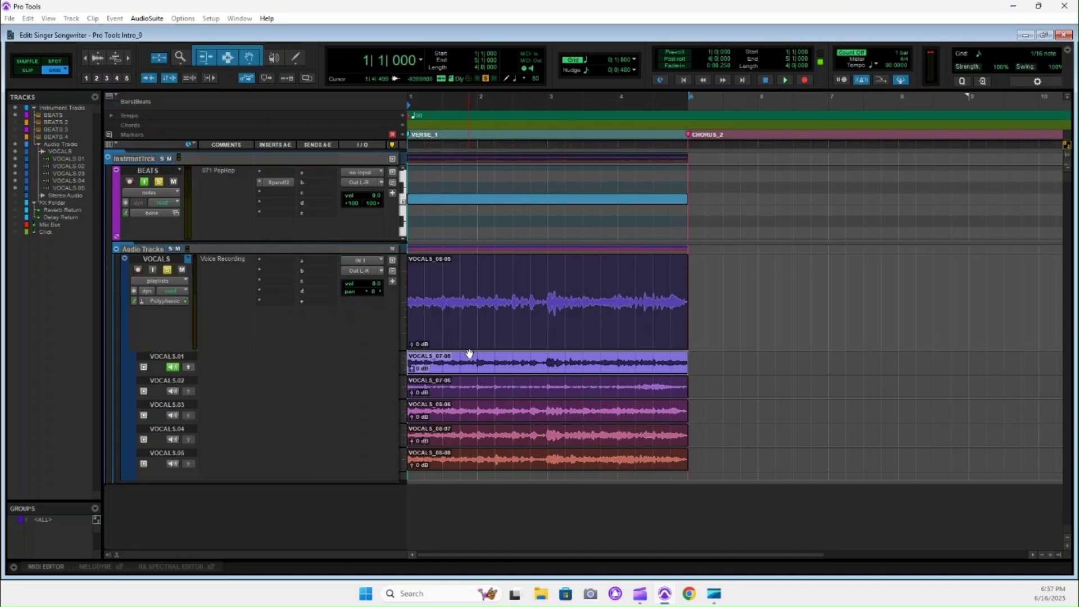
left_click_drag(481, 359, 409, 361)
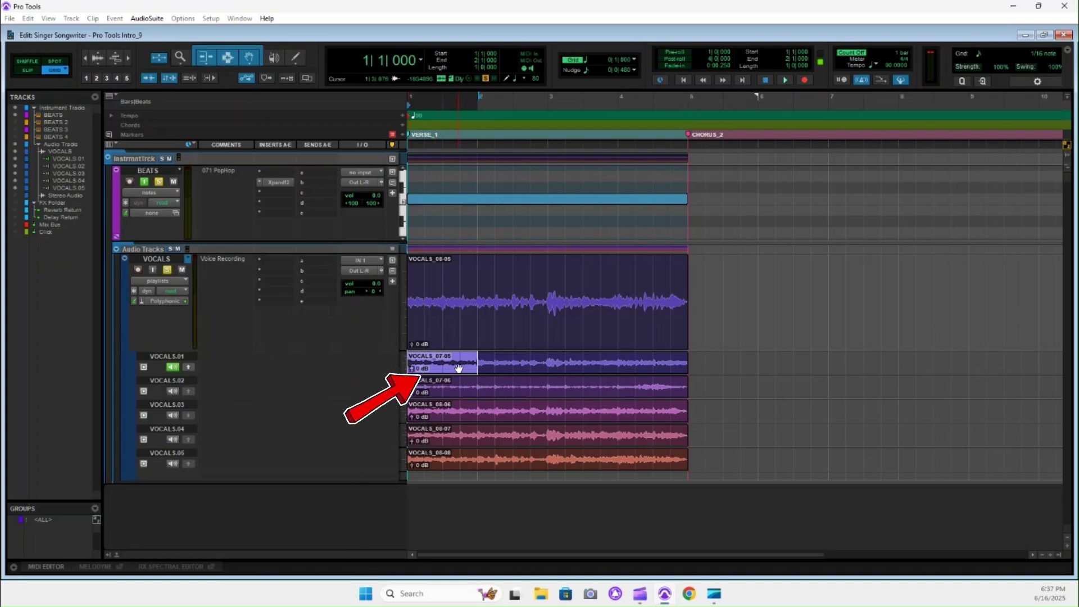
left_click(536, 332)
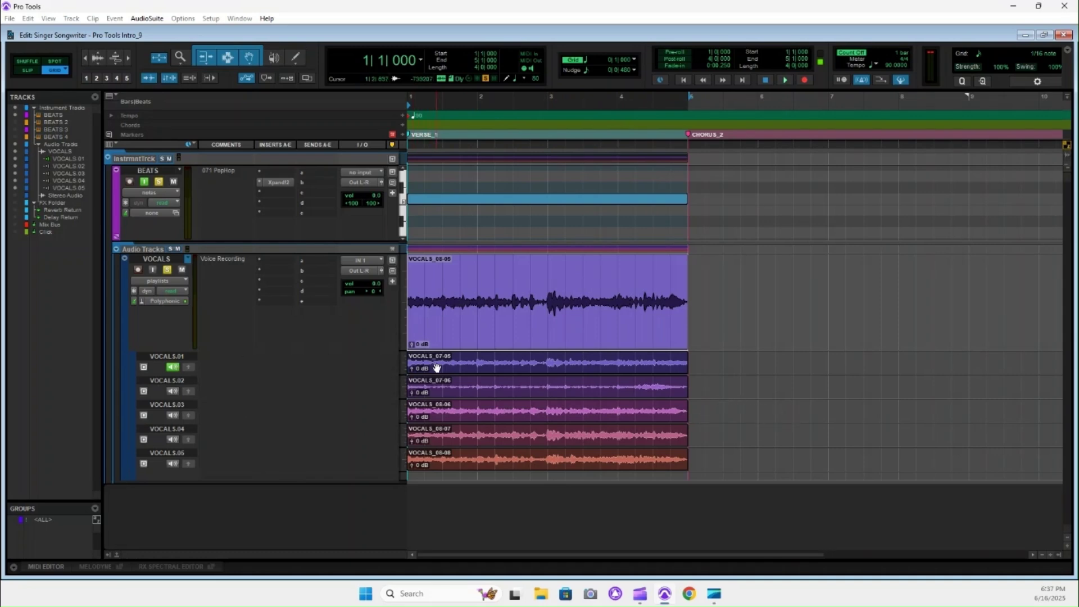
Select the passage from bar 1 beat 3 to the start of bar 2 on VOCALS.02, and solo and play it
left_click_drag(442, 387, 499, 392)
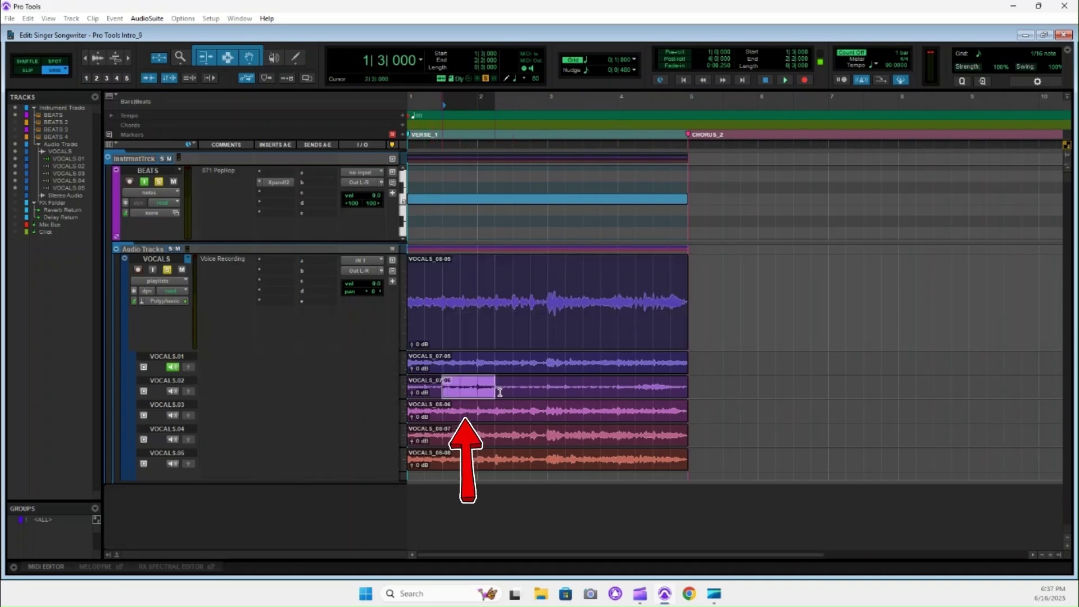
left_click(175, 392)
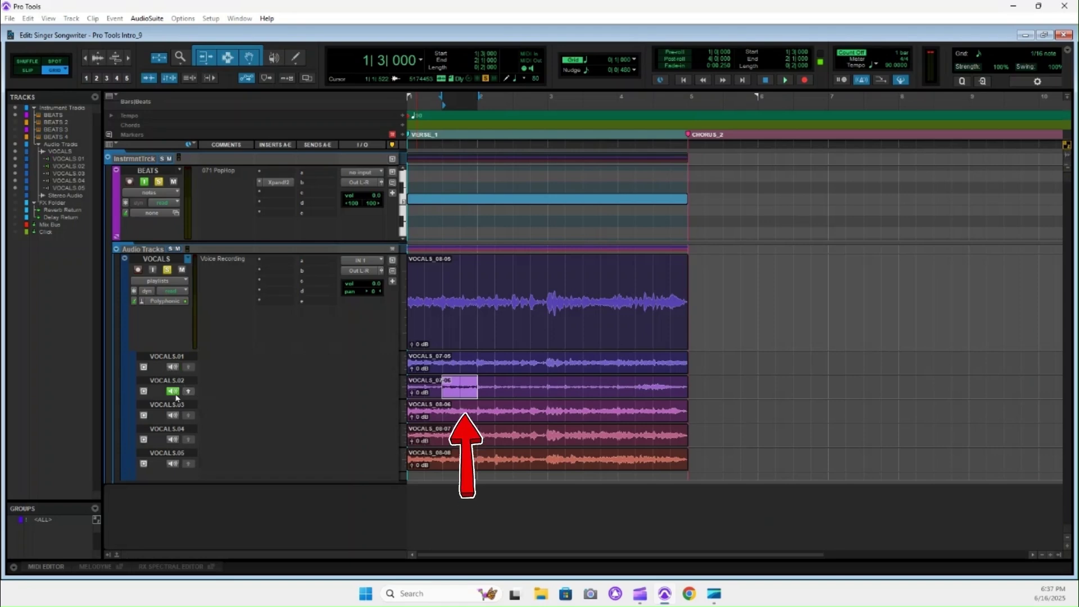
key("space")
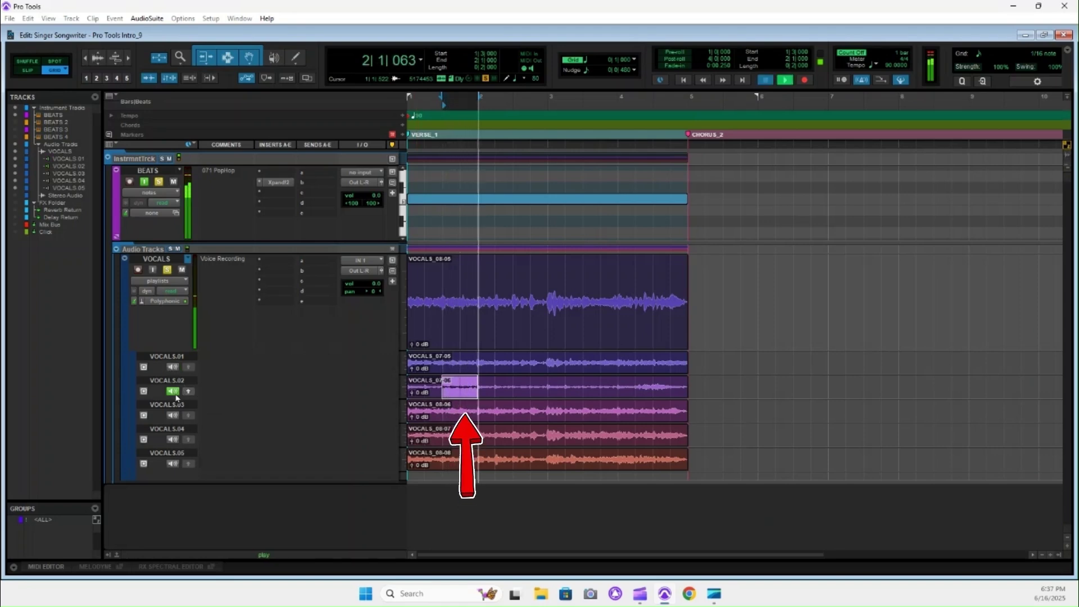
key("space")
key("space")
key("space")
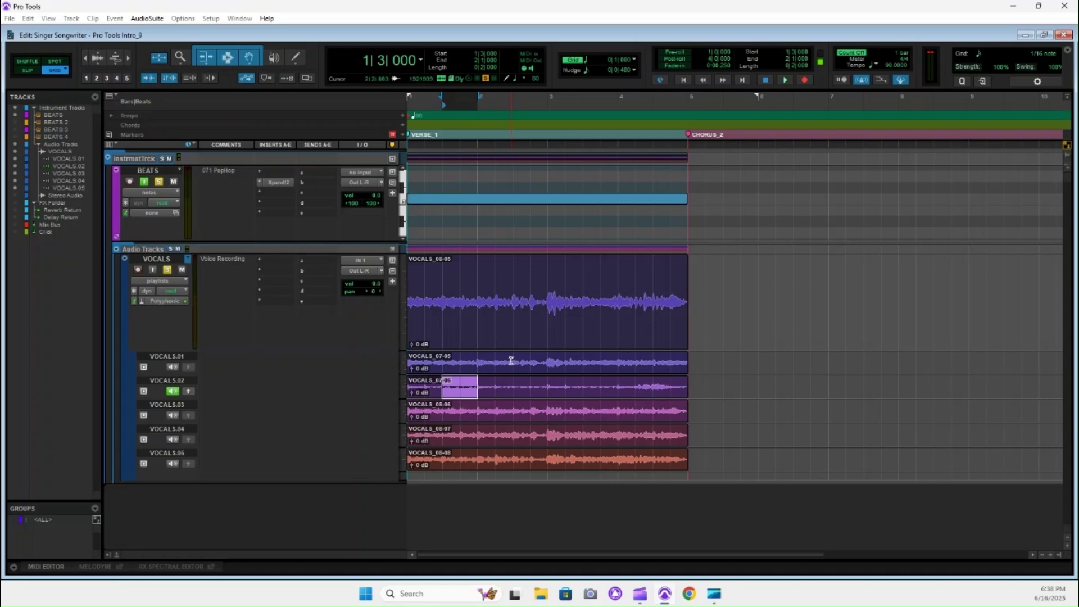
Audition VOCALS.01 from bar 2 beat 3 and copy its passage up to bar 3 beat 3 to the main VOCALS playlist
left_click_drag(511, 360, 563, 361)
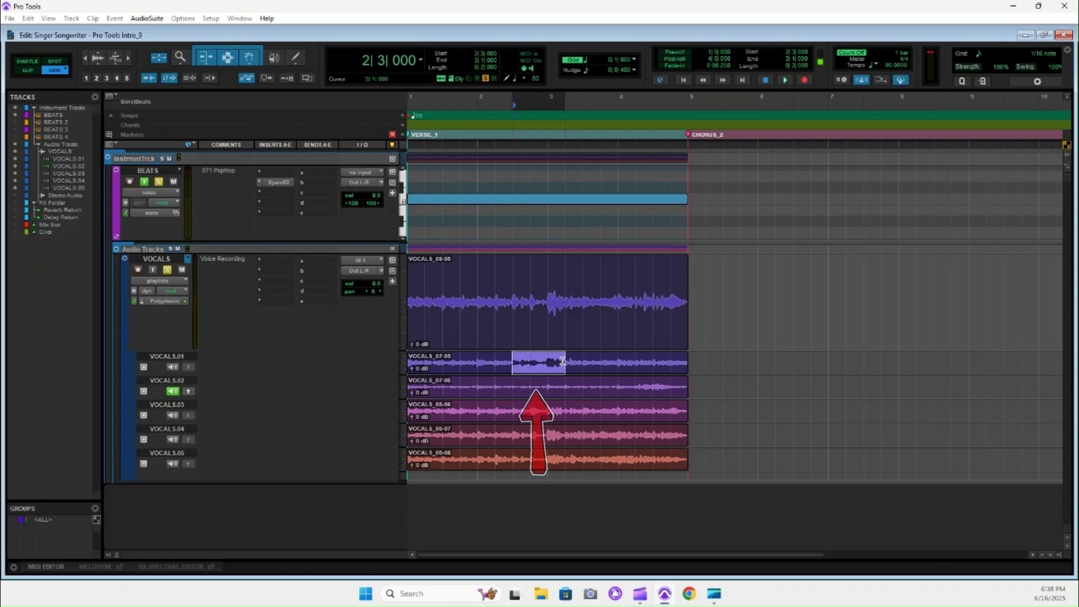
left_click(172, 367)
key("space")
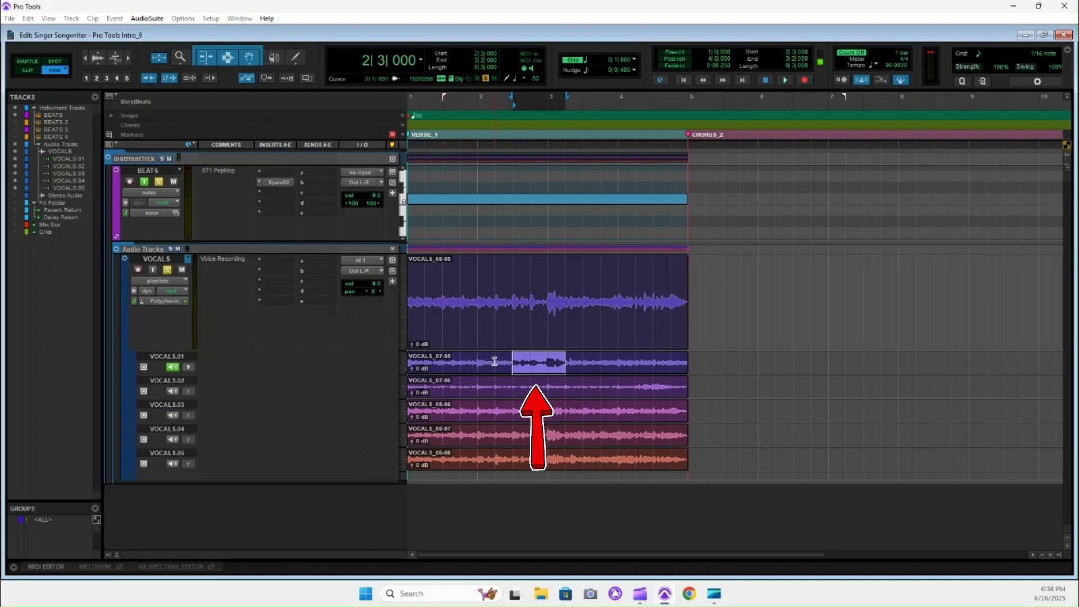
left_click(511, 360)
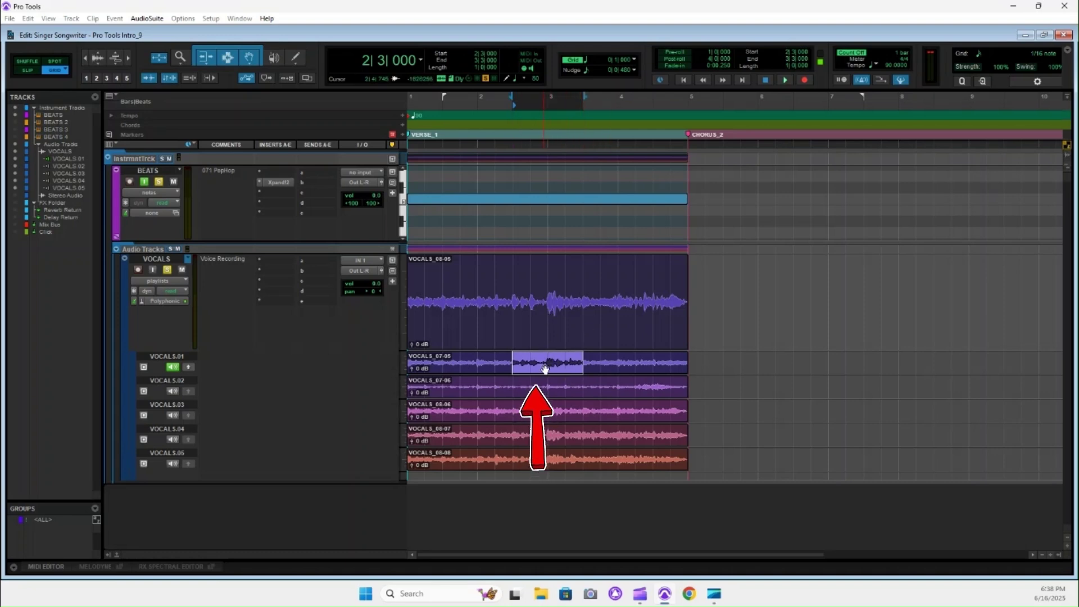
left_click(189, 368)
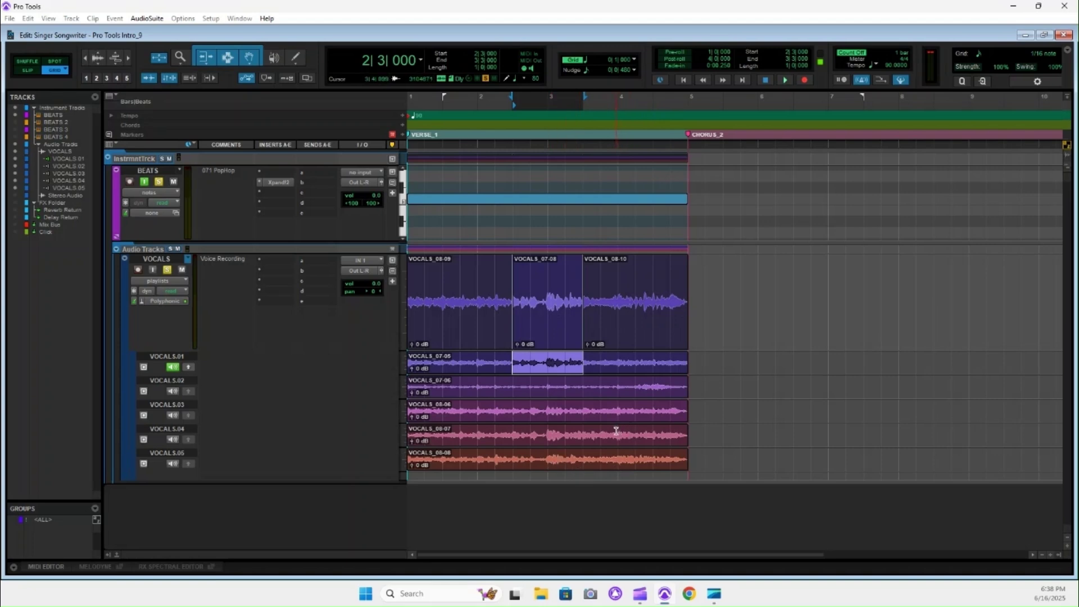
Solo VOCALS.04 and copy its first beat of bar 4 to the main VOCALS playlist
left_click_drag(617, 433, 635, 434)
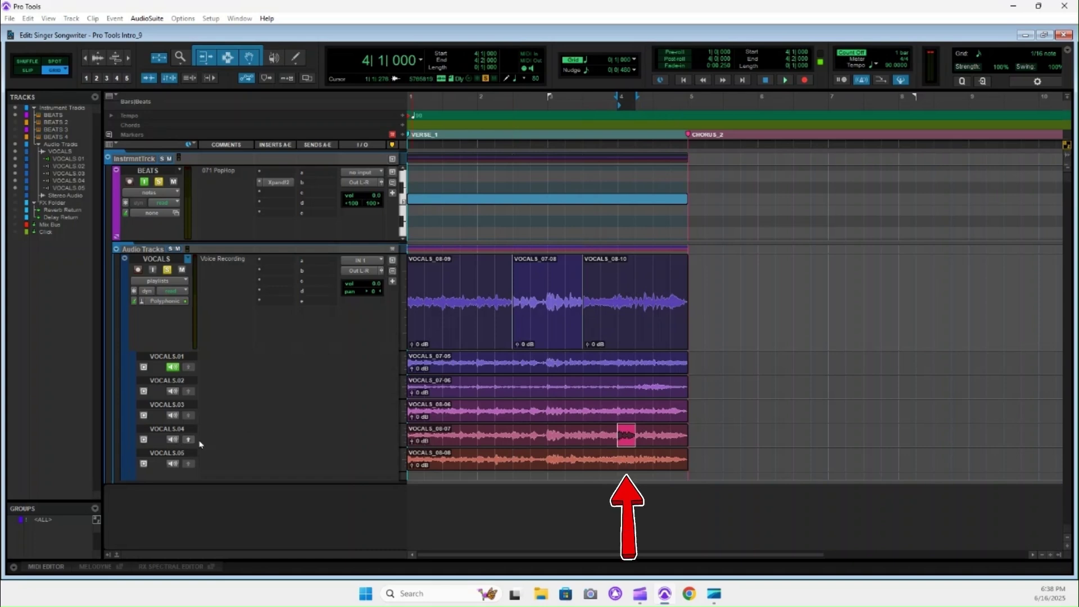
left_click(175, 442)
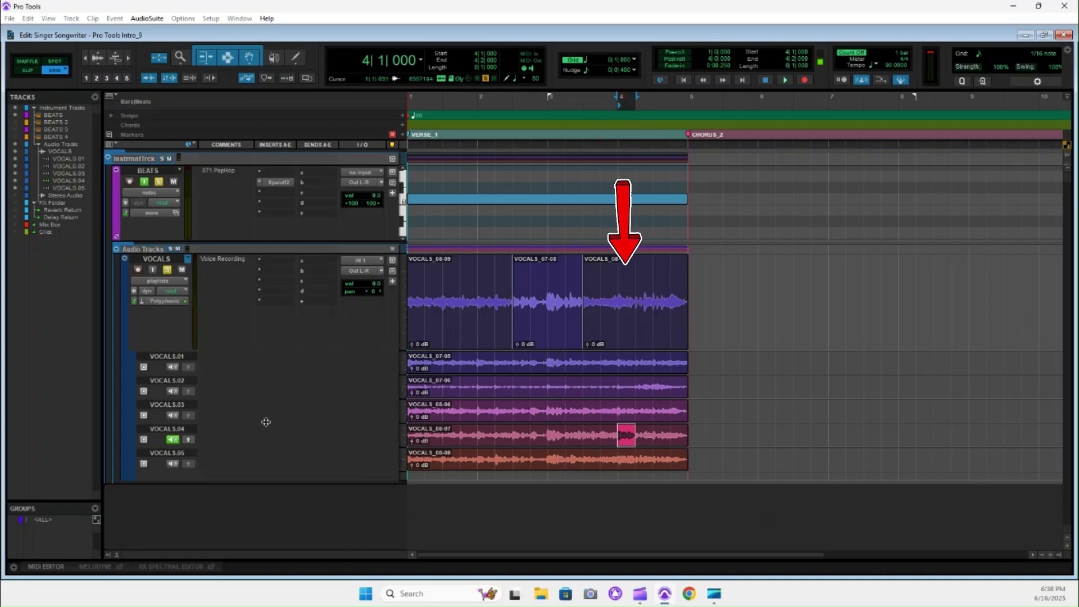
left_click(189, 439)
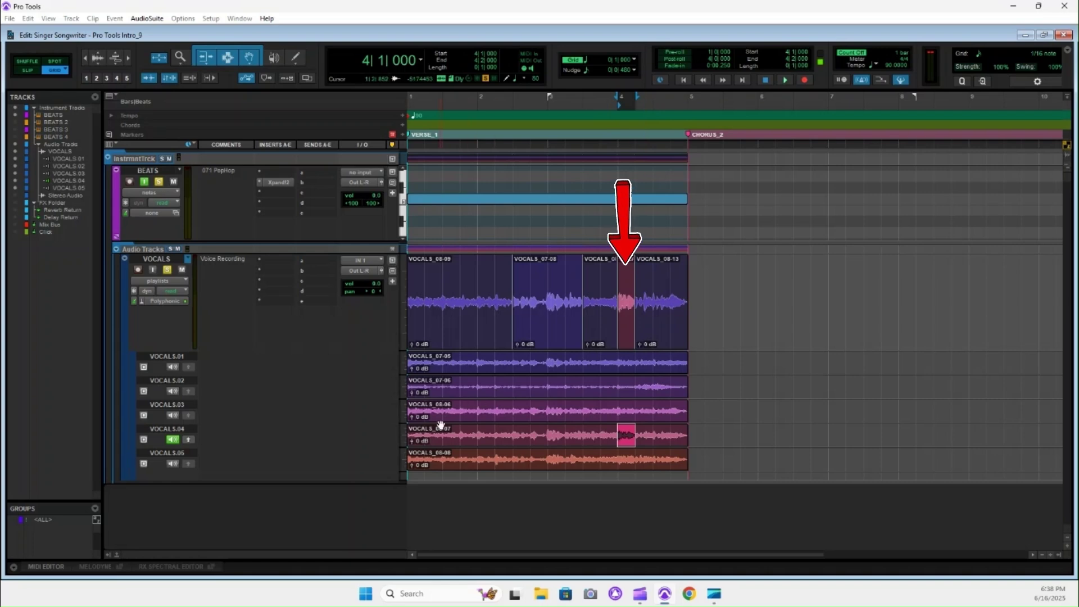
Solo VOCALS.05 and copy its third beat of bar 1 to the main VOCALS playlist
left_click(443, 458)
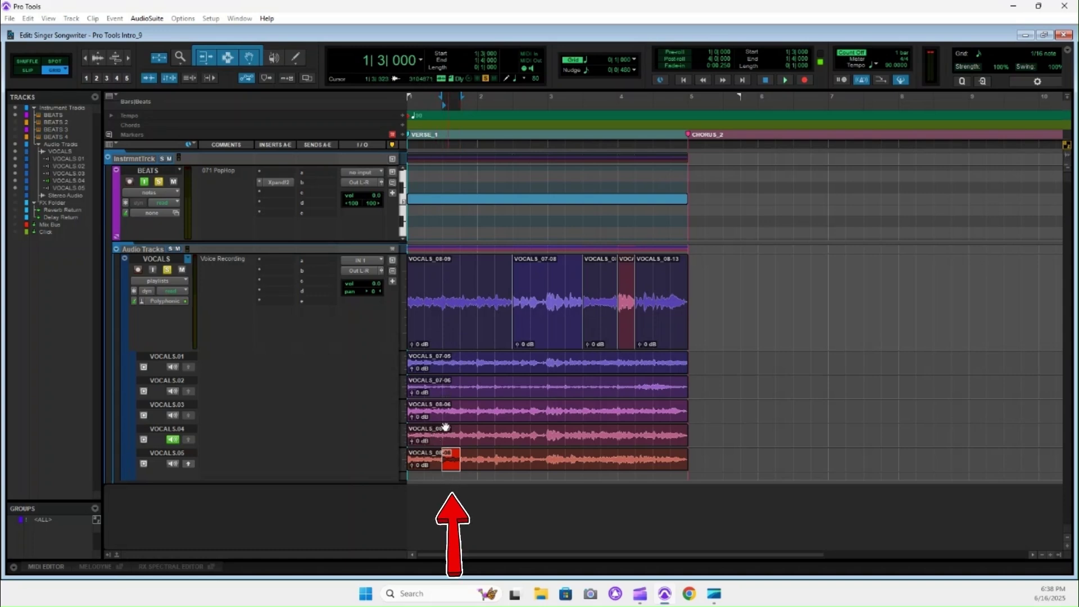
left_click(172, 463)
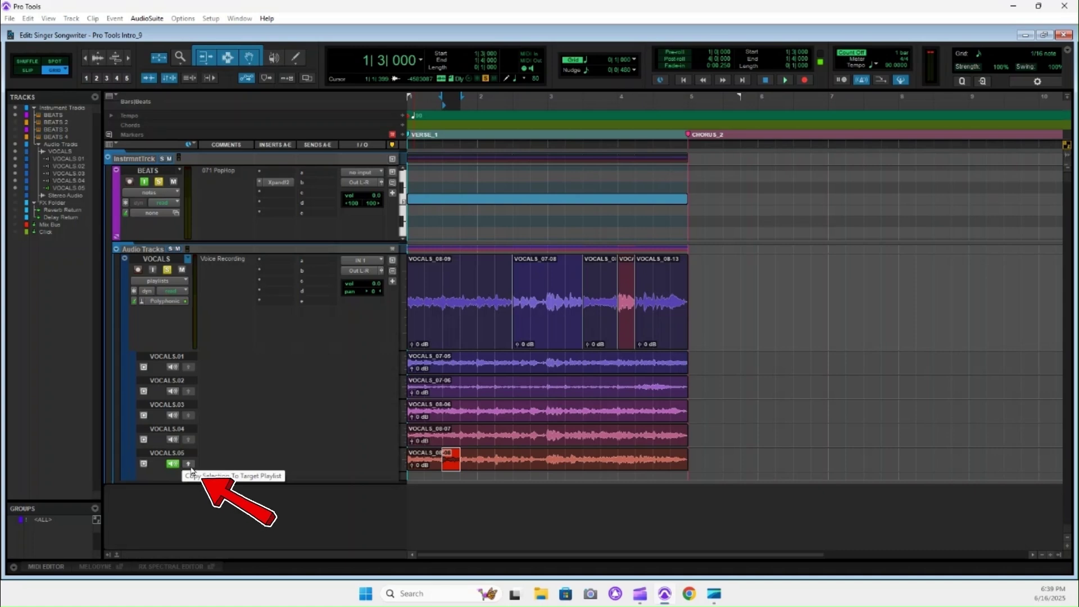
left_click(189, 464)
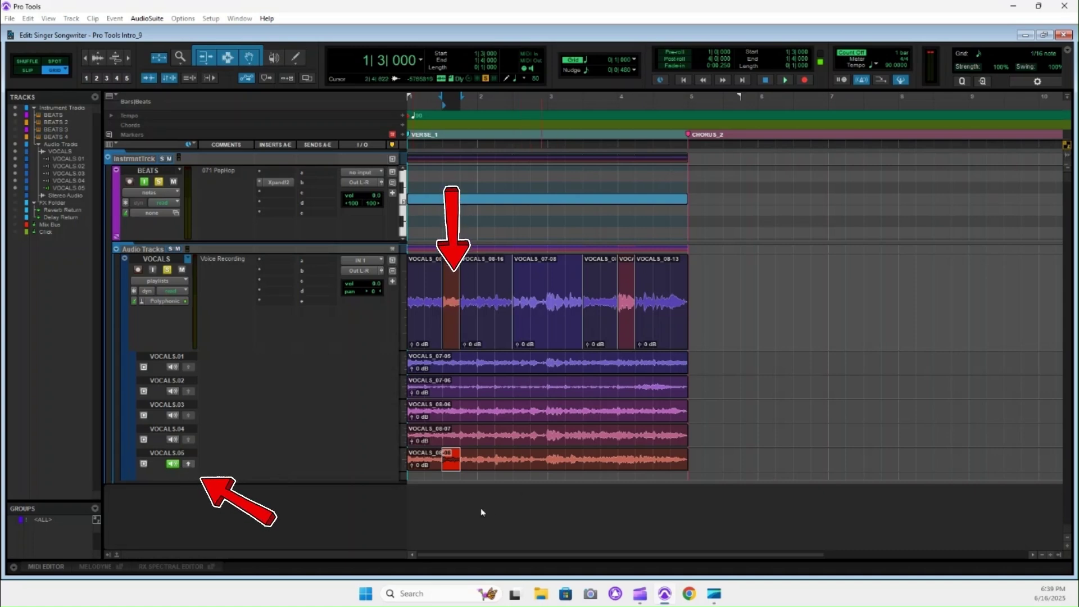